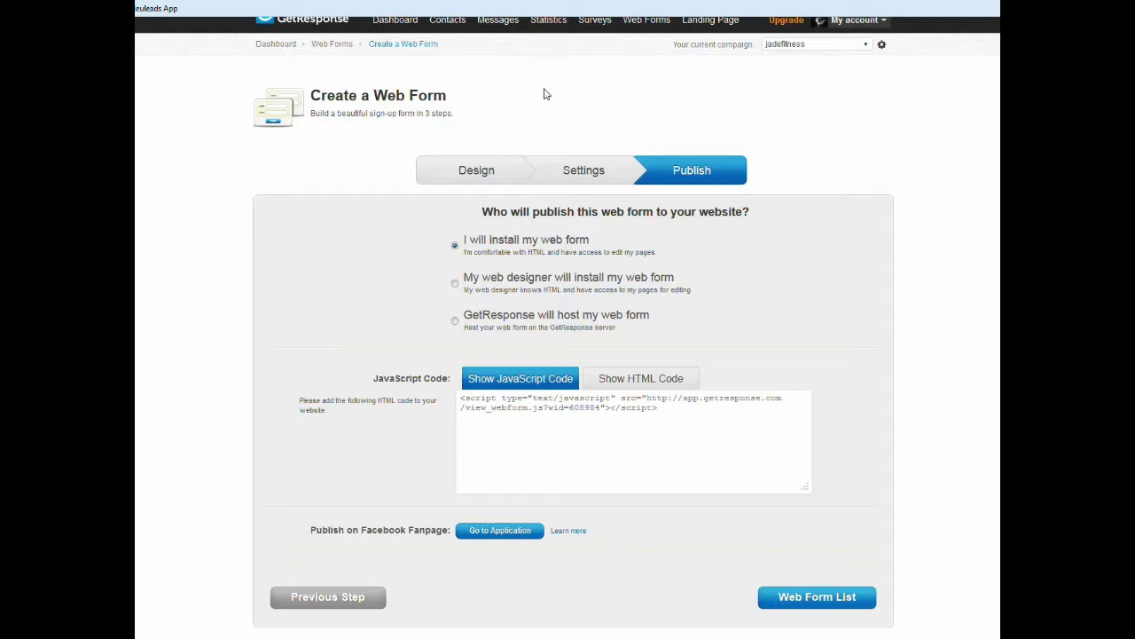
Step: Start creating a new web form and look over its templates and default sign-up layout
{"action": "mouse_move", "coordinate": [647, 27]}
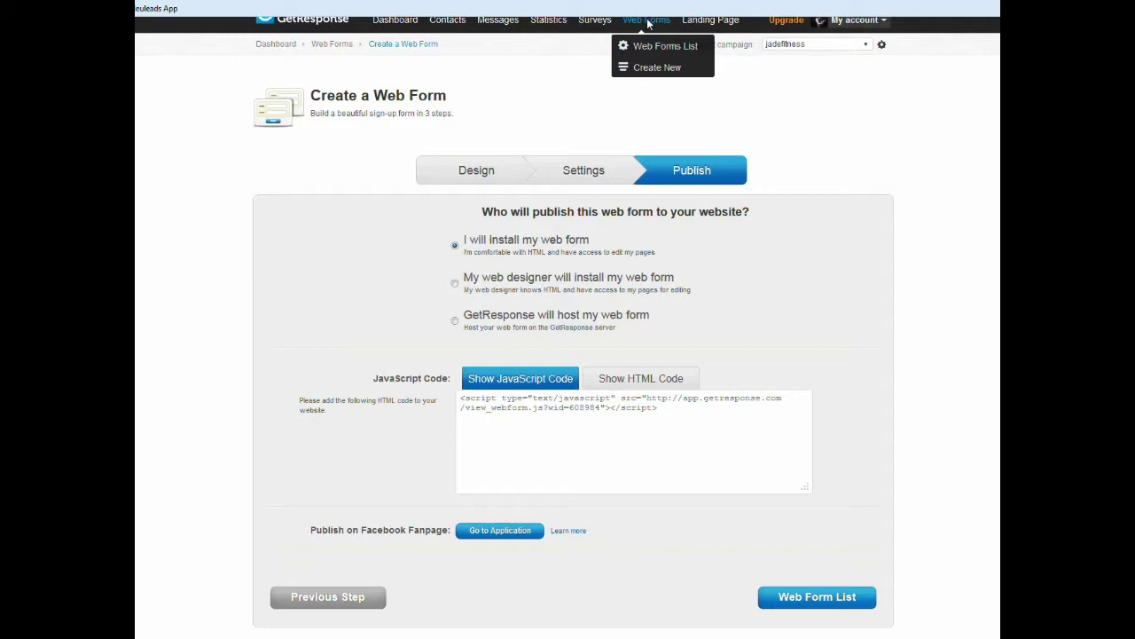
{"action": "left_click", "coordinate": [655, 69]}
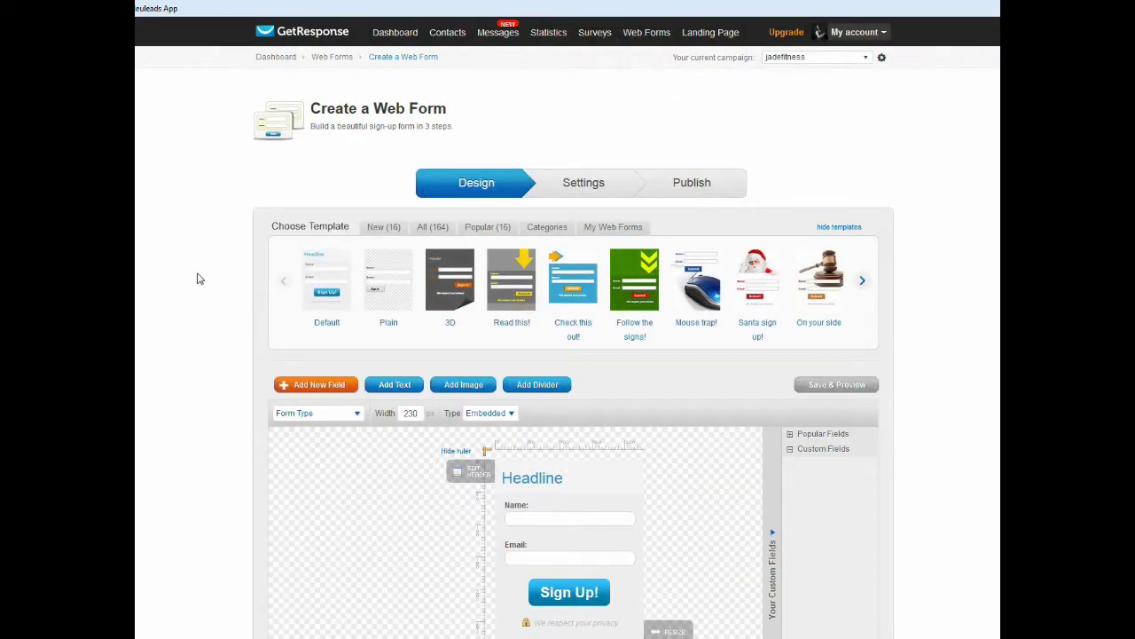
{"action": "scroll", "coordinate": [199, 279], "scroll_direction": "down", "scroll_amount": 4}
{"action": "scroll", "coordinate": [199, 279], "scroll_direction": "up", "scroll_amount": 2}
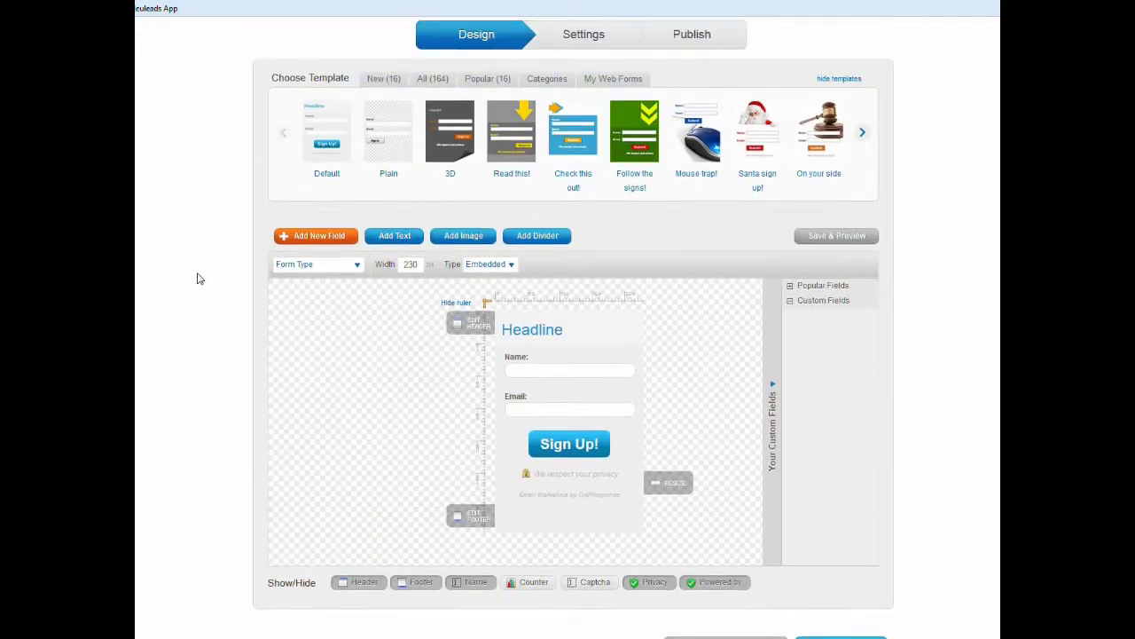
{"action": "scroll", "coordinate": [199, 278], "scroll_direction": "down", "scroll_amount": 2}
{"action": "scroll", "coordinate": [199, 278], "scroll_direction": "up", "scroll_amount": 2}
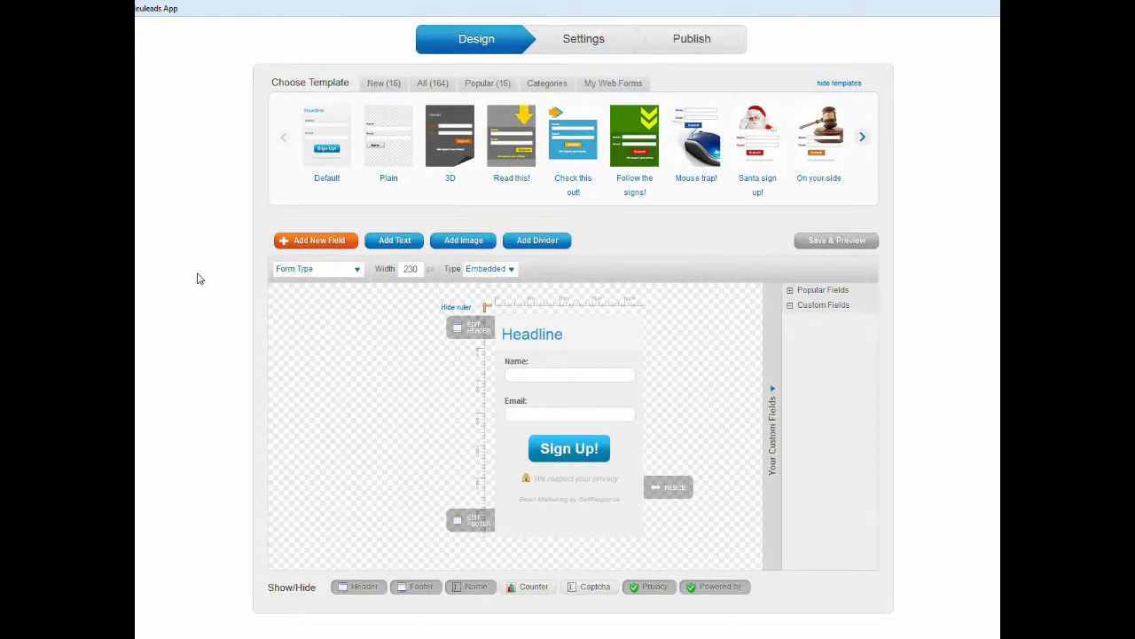
{"action": "scroll", "coordinate": [199, 279], "scroll_direction": "down", "scroll_amount": 1}
{"action": "scroll", "coordinate": [199, 279], "scroll_direction": "up", "scroll_amount": 1}
{"action": "scroll", "coordinate": [199, 276], "scroll_direction": "down", "scroll_amount": 1}
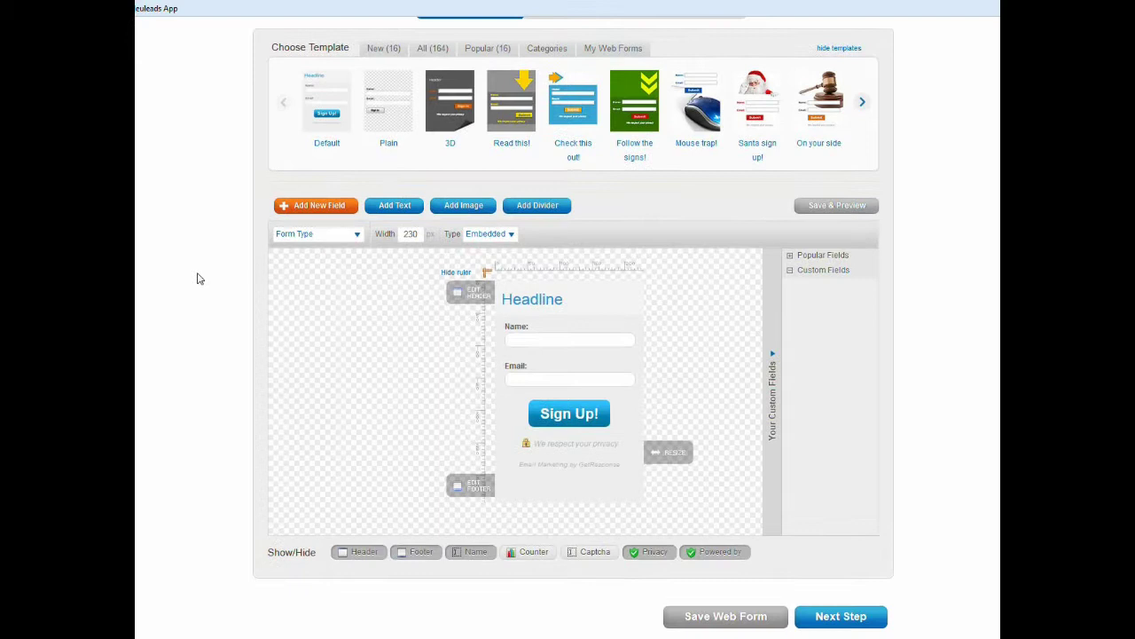
{"action": "scroll", "coordinate": [191, 273], "scroll_direction": "up", "scroll_amount": 1}
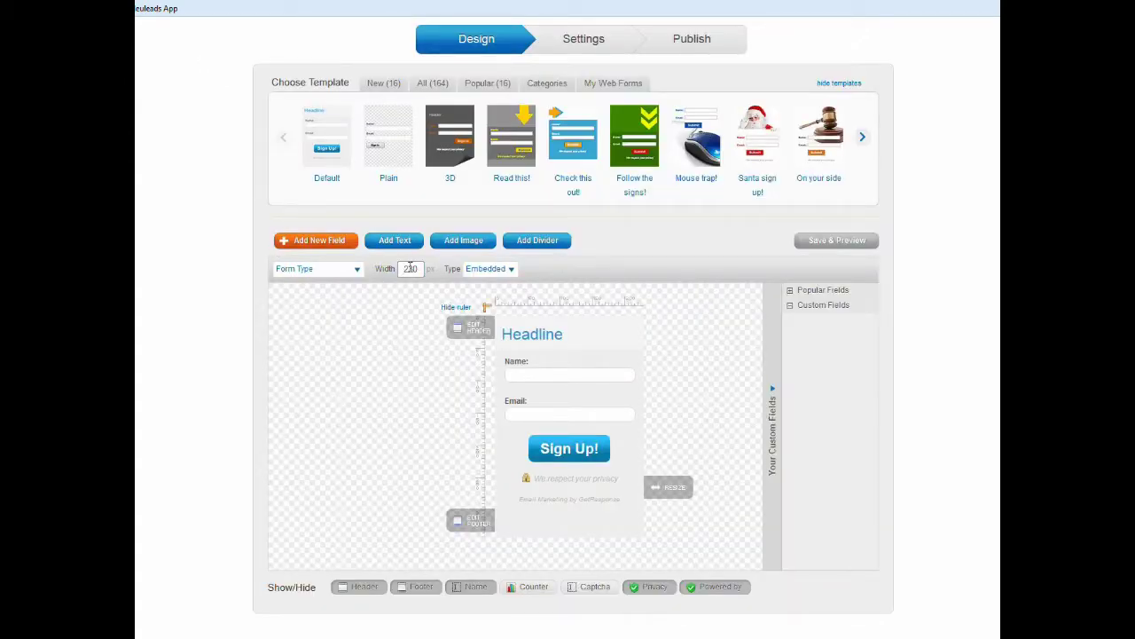
Step: Set the web form's width to 500 px
{"action": "left_click_drag", "start_coordinate": [419, 268], "coordinate": [401, 268]}
{"action": "type", "text": "500"}
{"action": "left_click", "coordinate": [377, 316]}
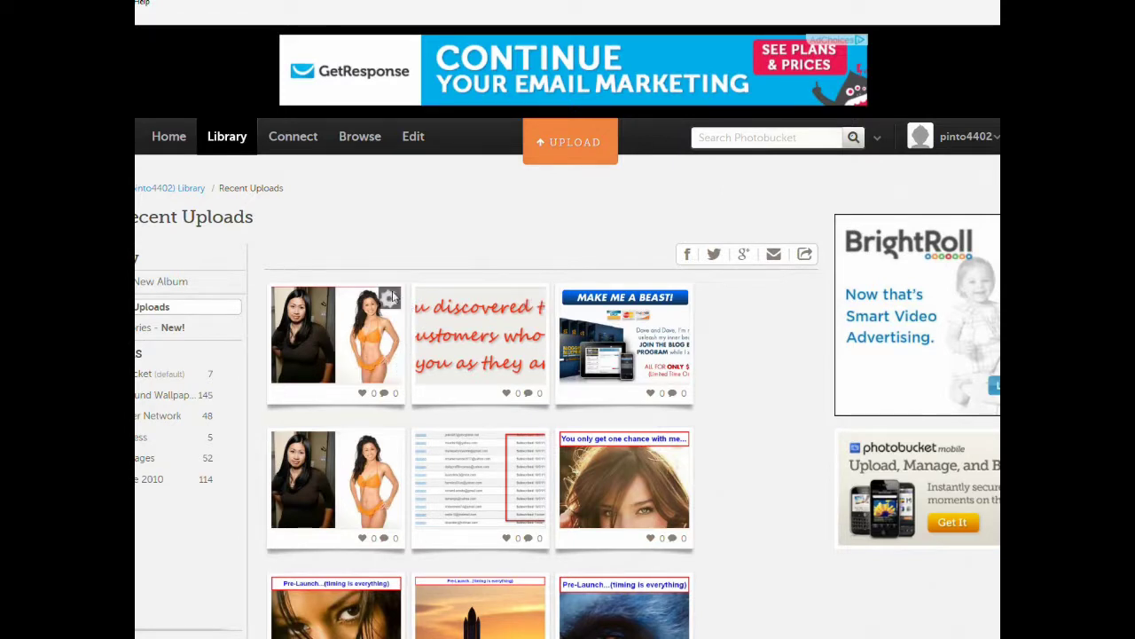
Step: In Photobucket, bring up the share links for the first before-and-after photo in Recent Uploads, then return to the GetResponse form
{"action": "left_click", "coordinate": [388, 299]}
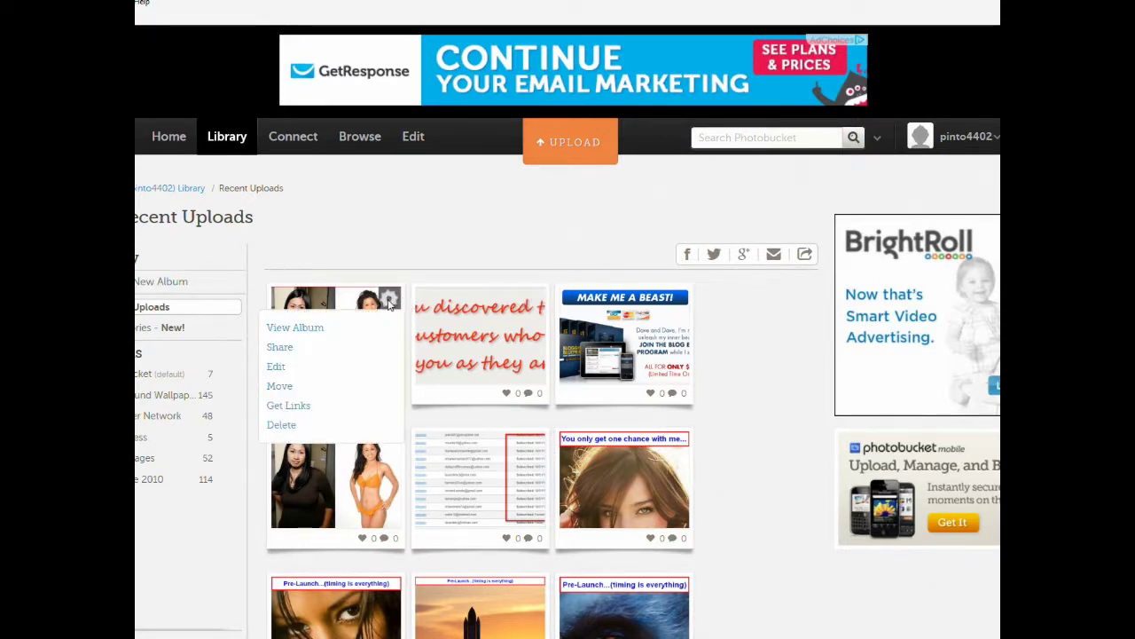
{"action": "left_click", "coordinate": [292, 408]}
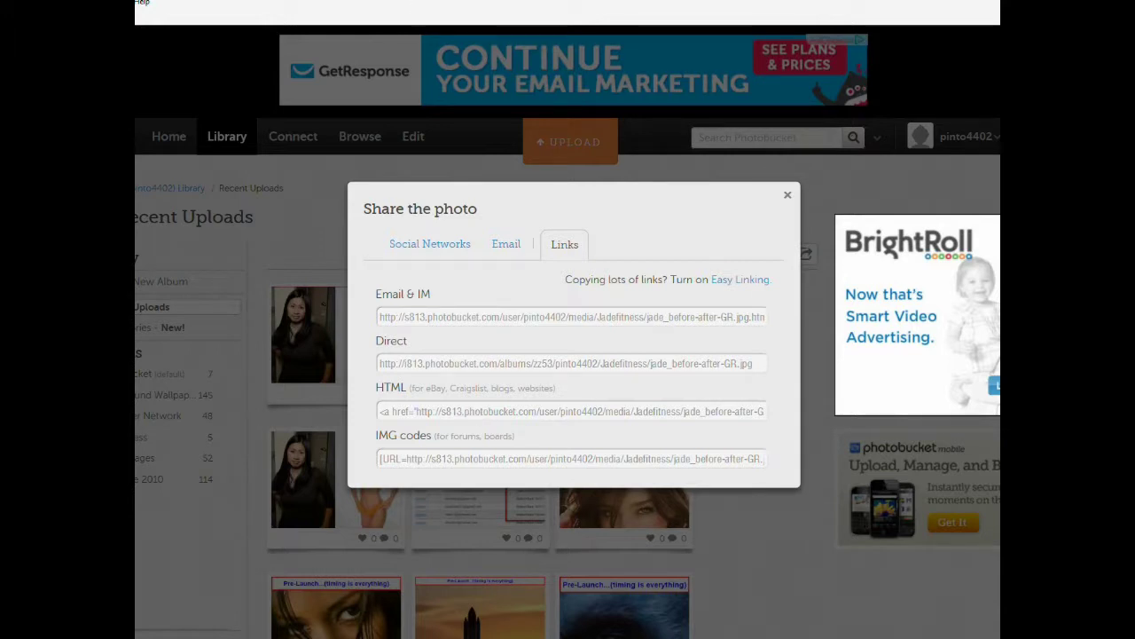
{"action": "left_click", "coordinate": [145, 2]}
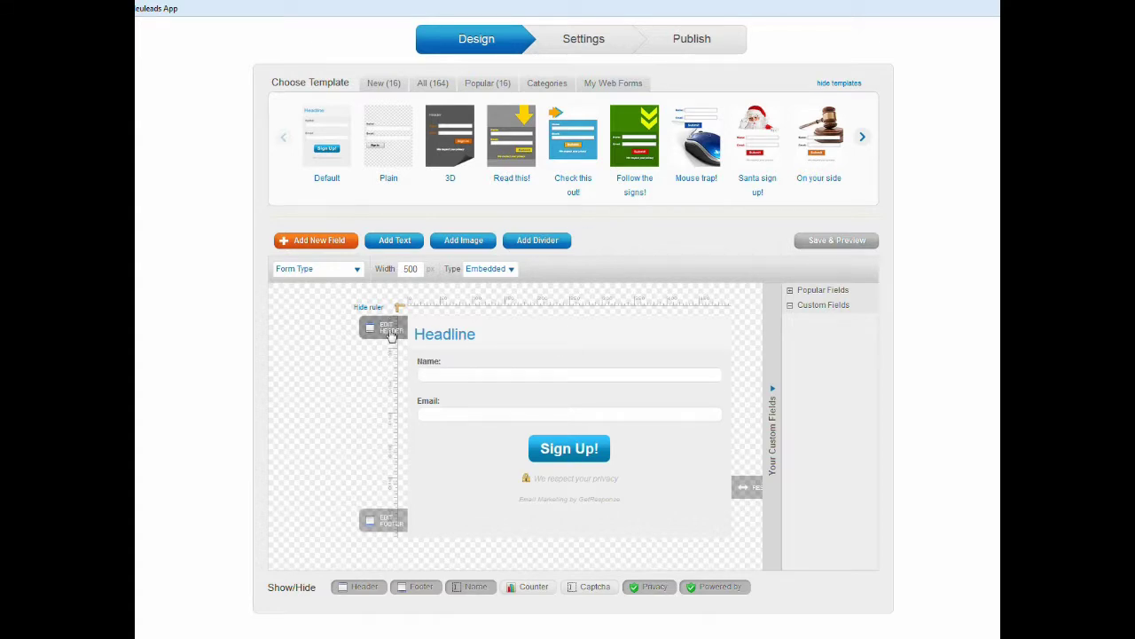
Step: Open the form header for editing and delete its placeholder text "Headline"
{"action": "left_click", "coordinate": [389, 330]}
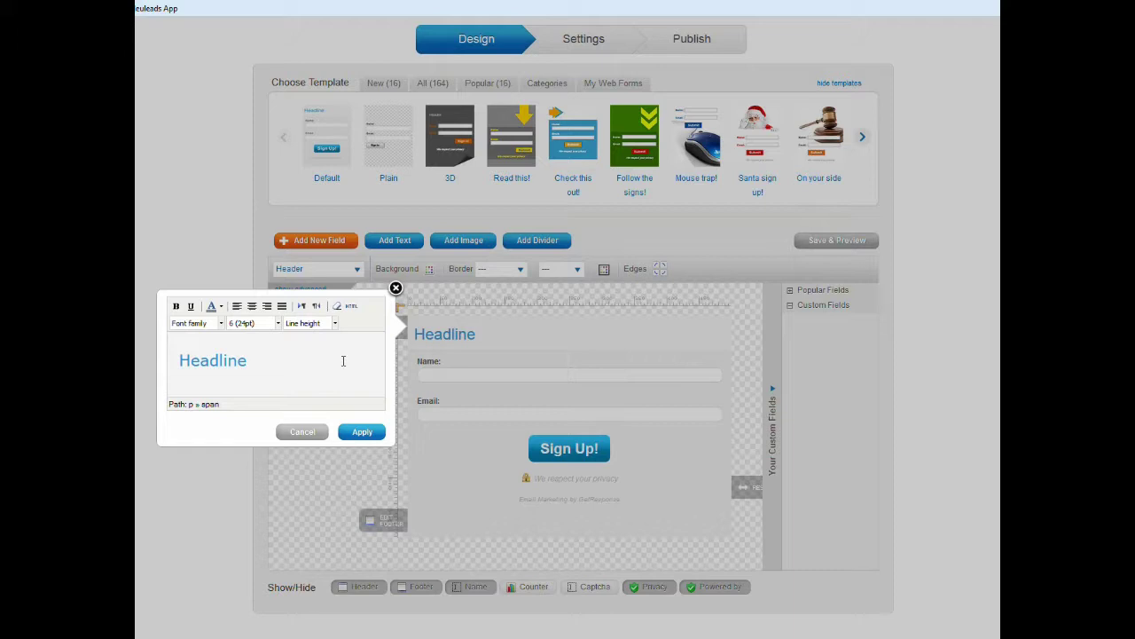
{"action": "left_click", "coordinate": [272, 366]}
{"action": "key", "text": "BackSpace"}
{"action": "key", "text": "BackSpace"}
{"action": "key", "text": "BackSpace"}
{"action": "key", "text": "BackSpace"}
{"action": "key", "text": "BackSpace"}
{"action": "key", "text": "BackSpace"}
{"action": "key", "text": "BackSpace"}
{"action": "key", "text": "BackSpace"}
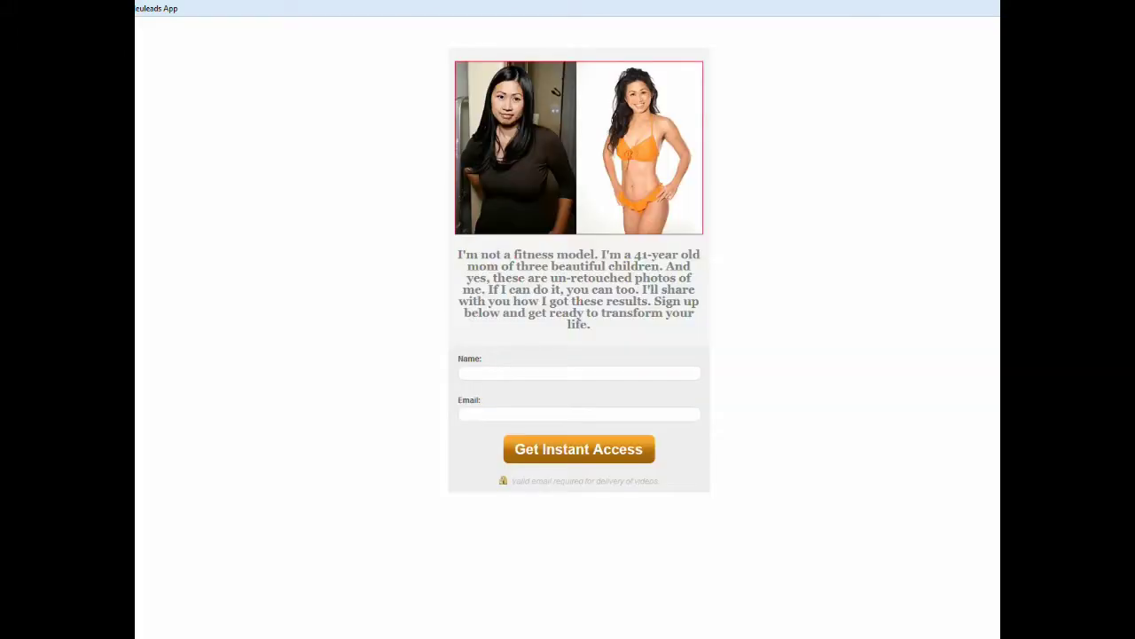
Step: Copy the "I'm not a fitness model" paragraph from the finished example form, paste it into the header and apply it
{"action": "left_click_drag", "start_coordinate": [456, 254], "coordinate": [651, 325]}
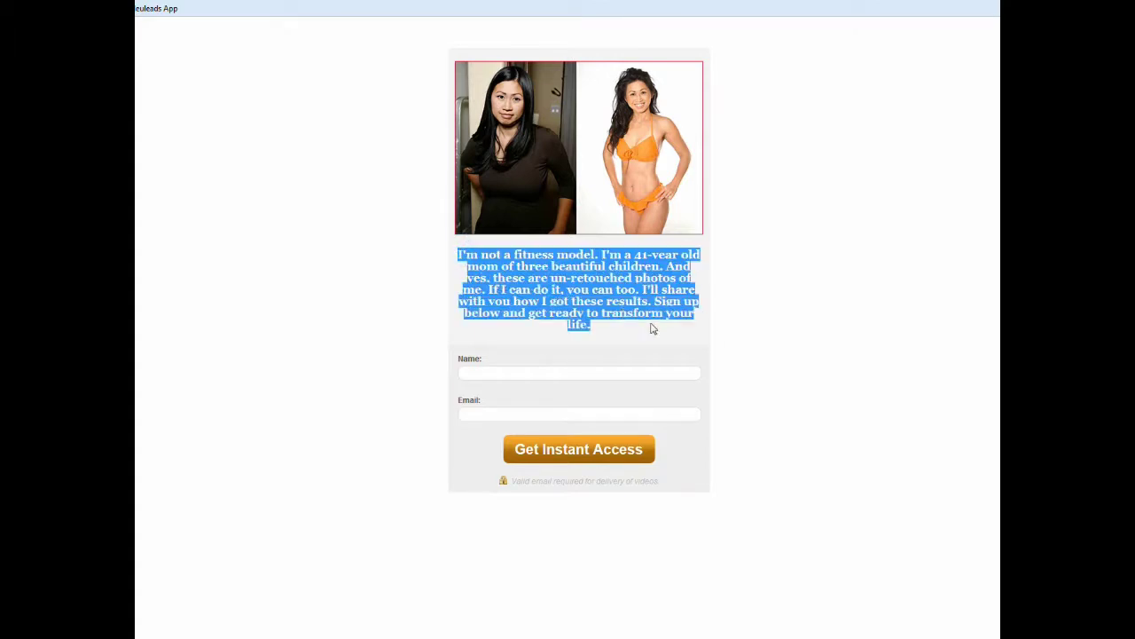
{"action": "right_click", "coordinate": [545, 274]}
{"action": "left_click", "coordinate": [575, 283]}
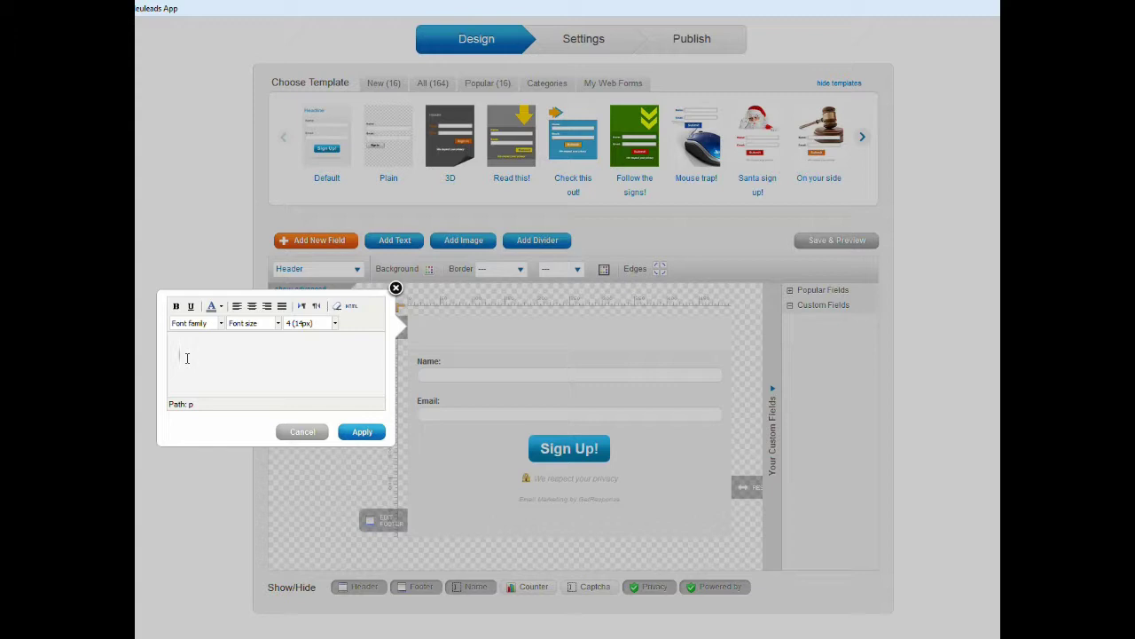
{"action": "left_click", "coordinate": [184, 358]}
{"action": "key", "text": "ctrl+v"}
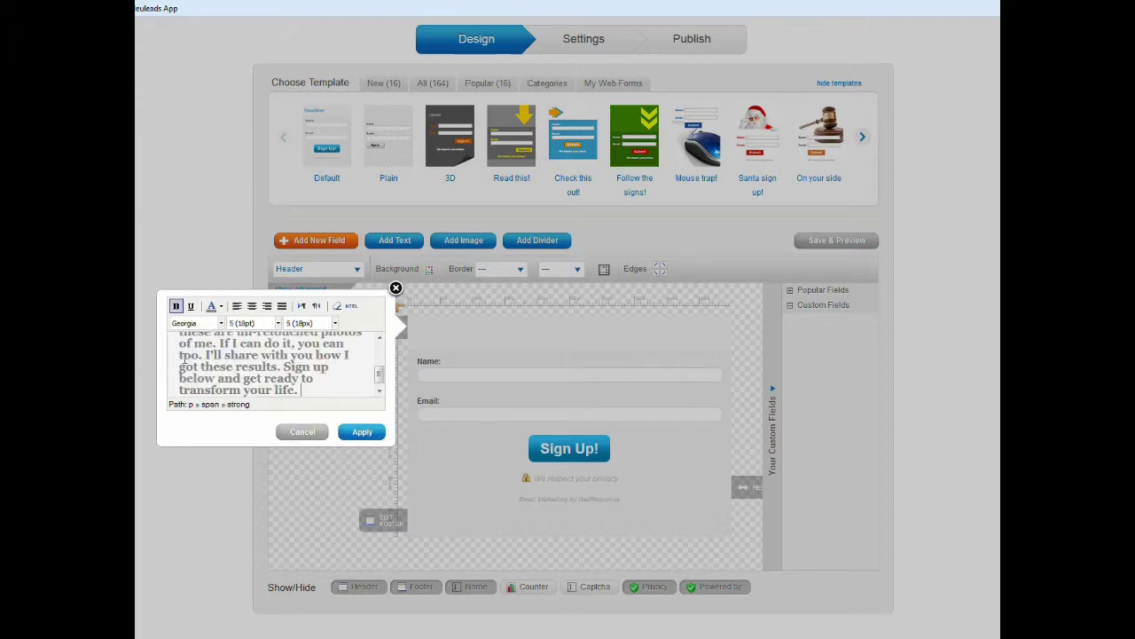
{"action": "left_click", "coordinate": [356, 434]}
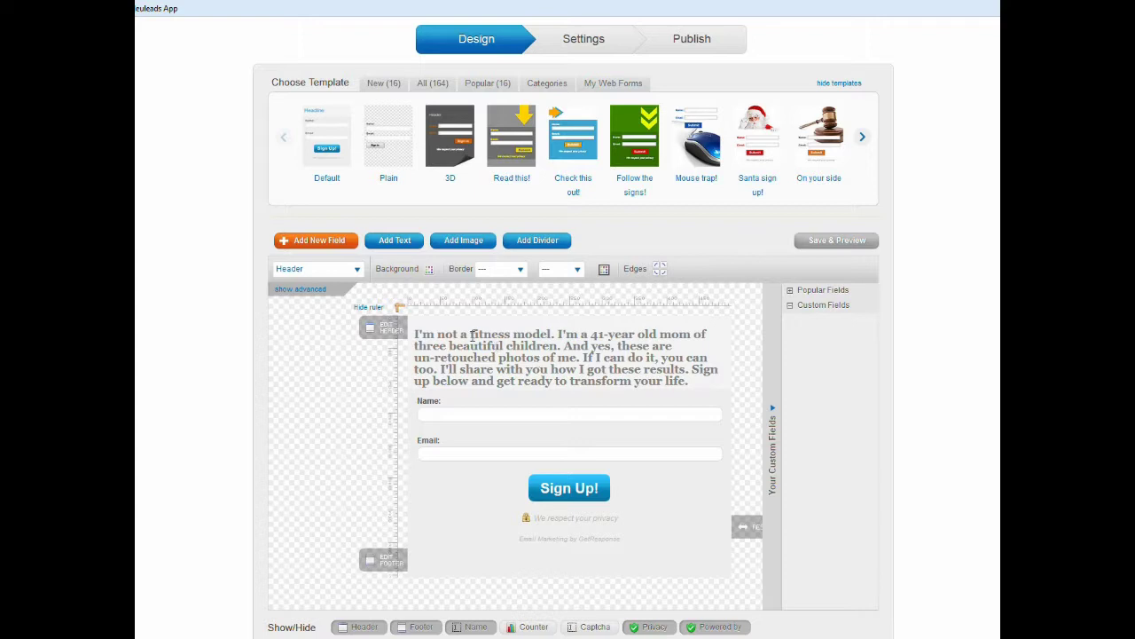
Step: Open the header's HTML source and insert an empty line above the existing code
{"action": "left_click", "coordinate": [385, 330]}
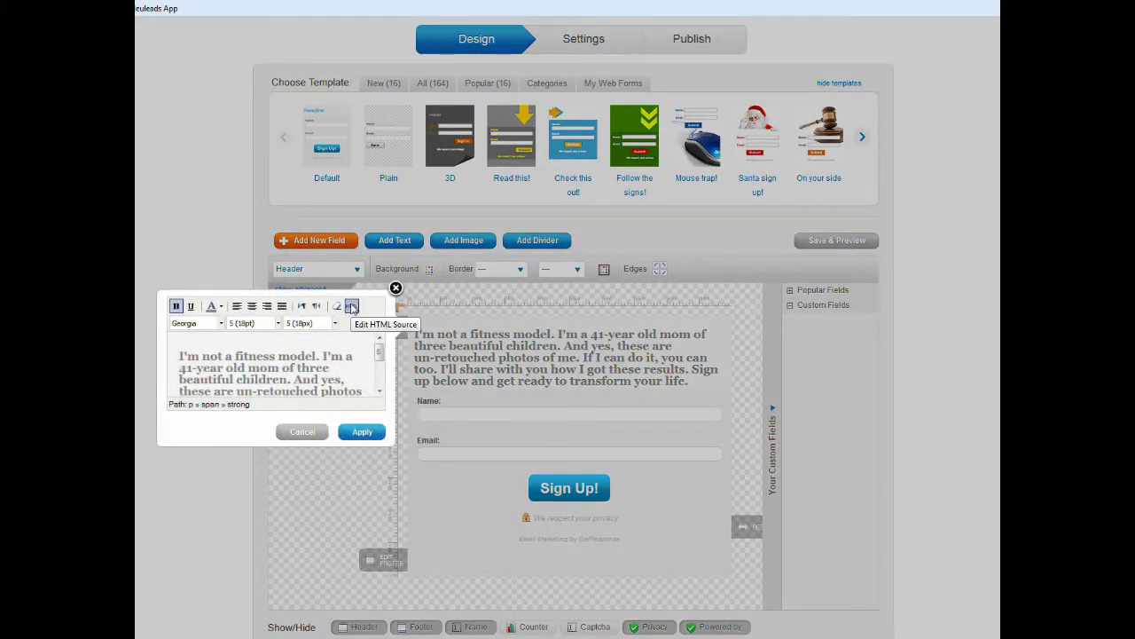
{"action": "left_click", "coordinate": [353, 313]}
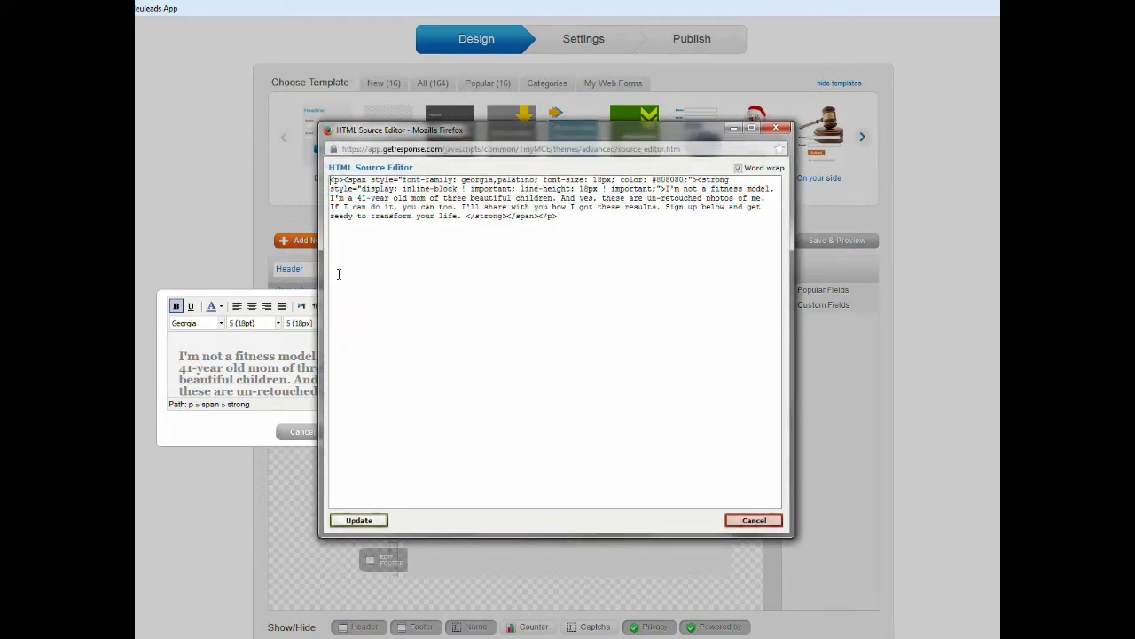
{"action": "key", "text": "Return"}
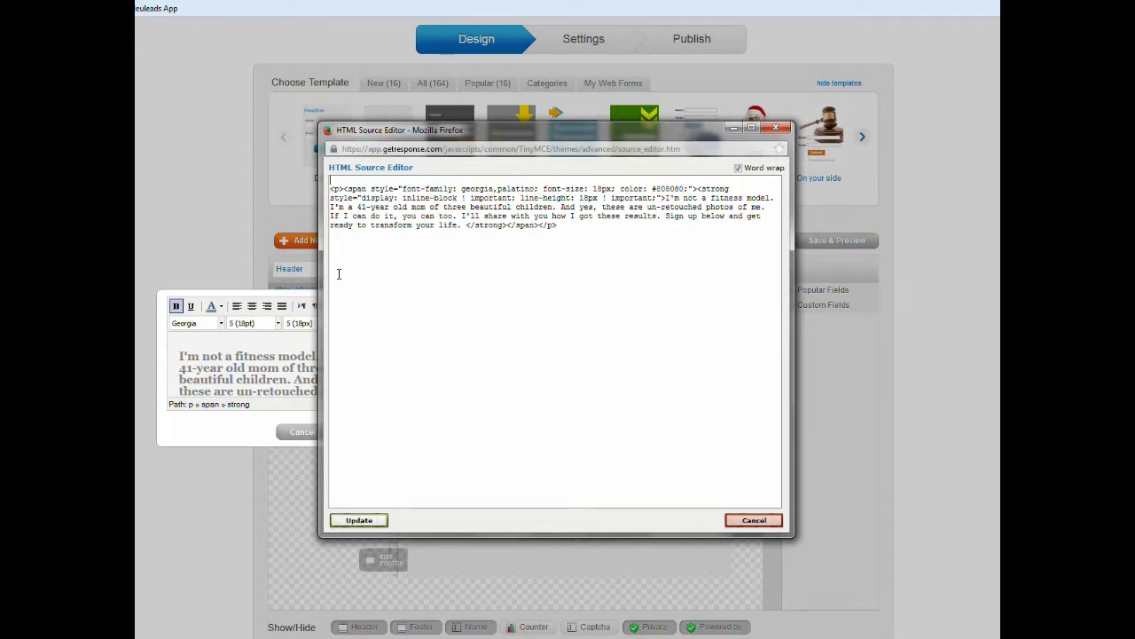
{"action": "key", "text": "Up"}
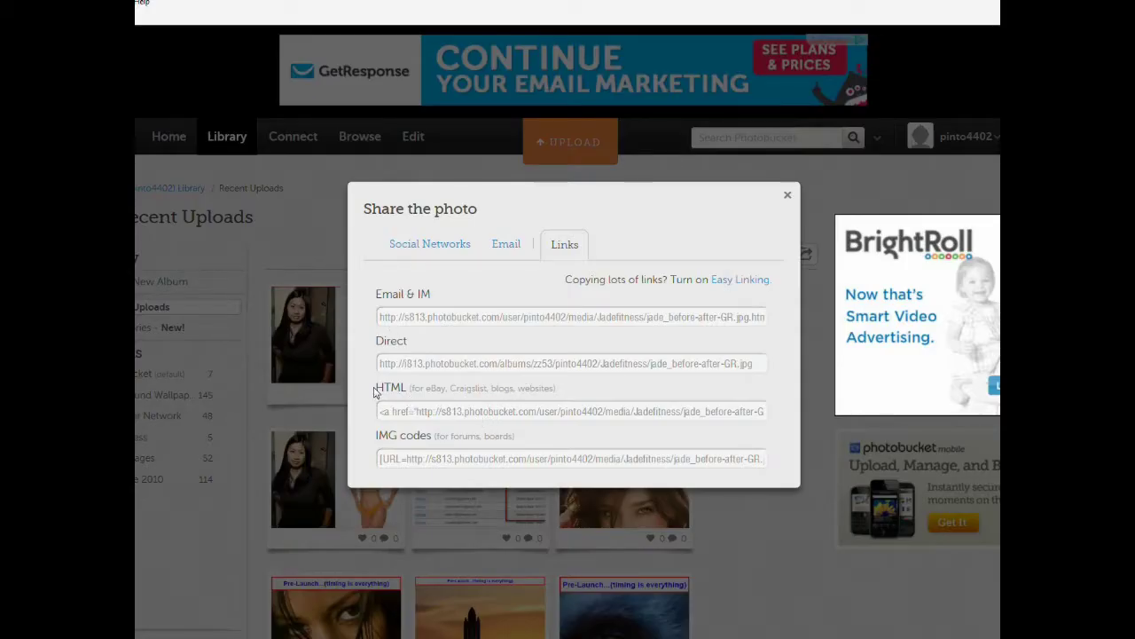
Step: Copy the photo's HTML code from Photobucket, paste it above the paragraph code in the header's HTML source, and update the header
{"action": "left_click", "coordinate": [420, 414]}
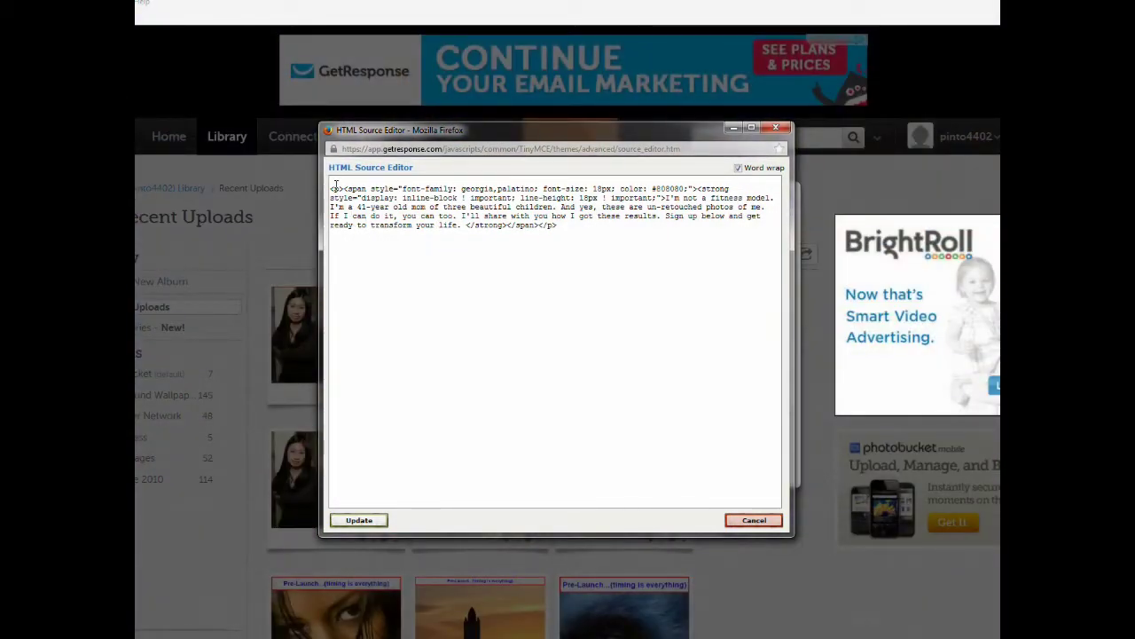
{"action": "left_click", "coordinate": [333, 183]}
{"action": "key", "text": "ctrl+v"}
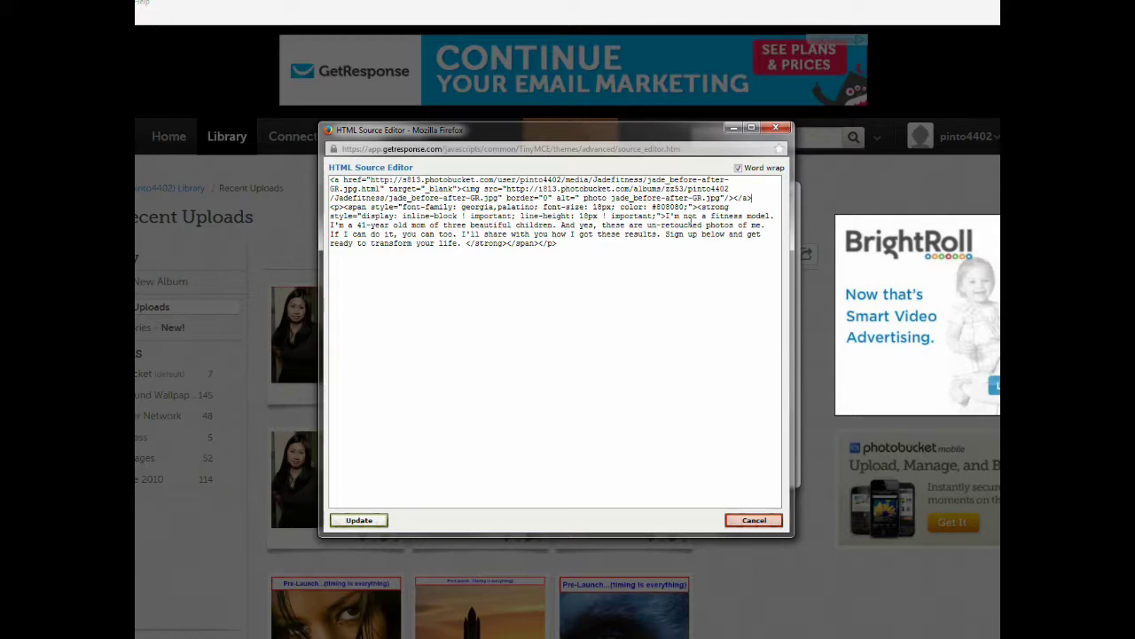
{"action": "left_click", "coordinate": [363, 519]}
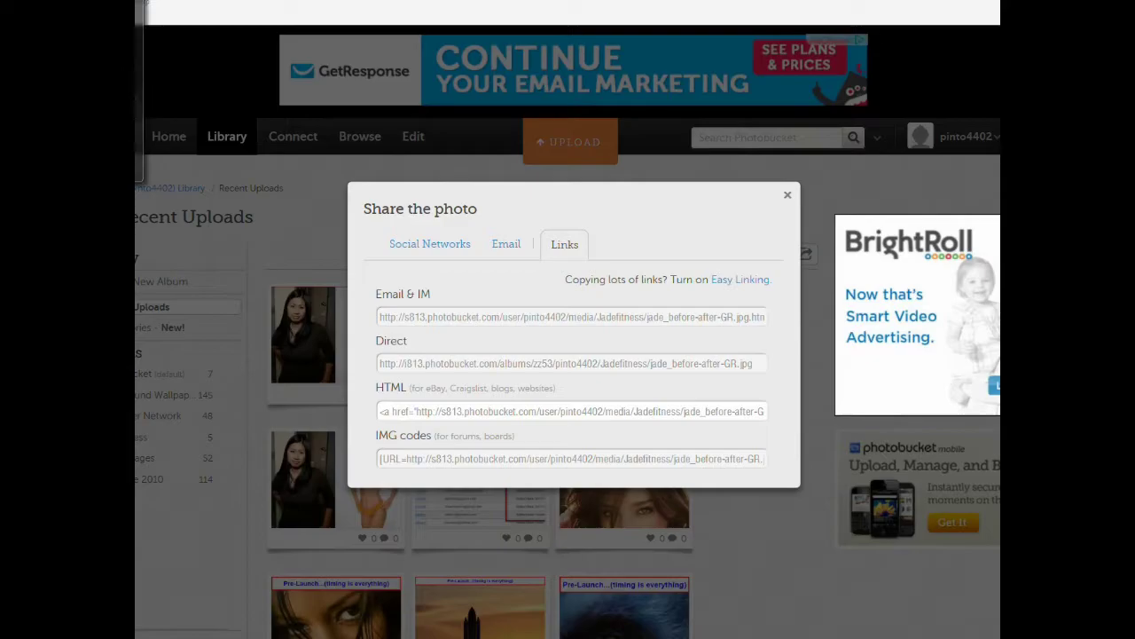
{"action": "key", "text": "alt+Tab"}
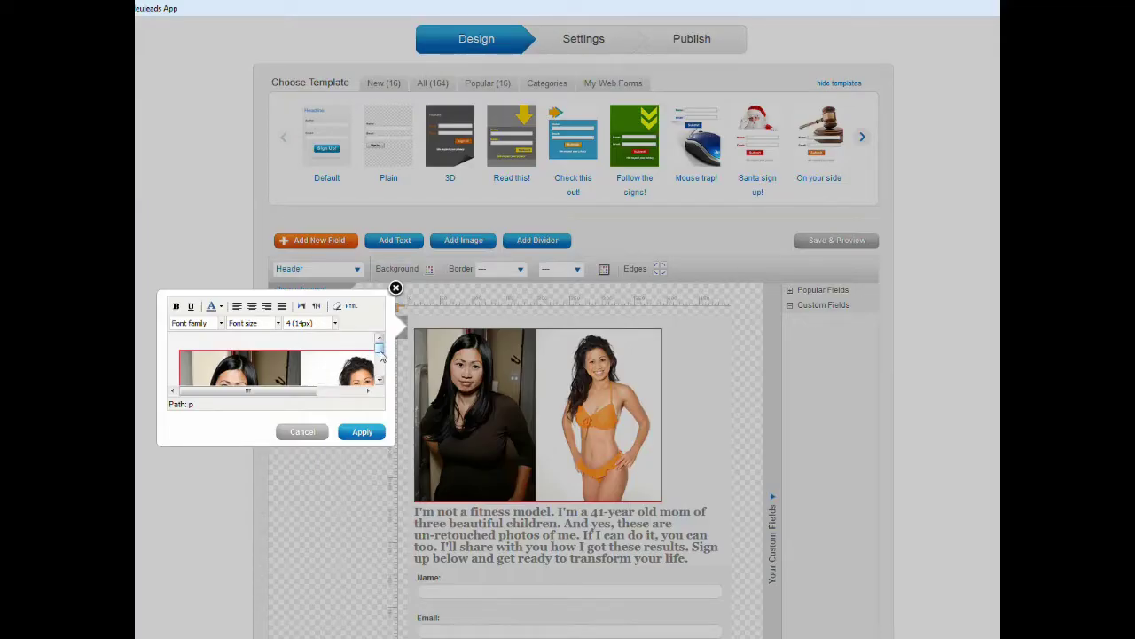
Step: Center the before-and-after photo in the form header
{"action": "left_click_drag", "start_coordinate": [380, 348], "coordinate": [378, 382]}
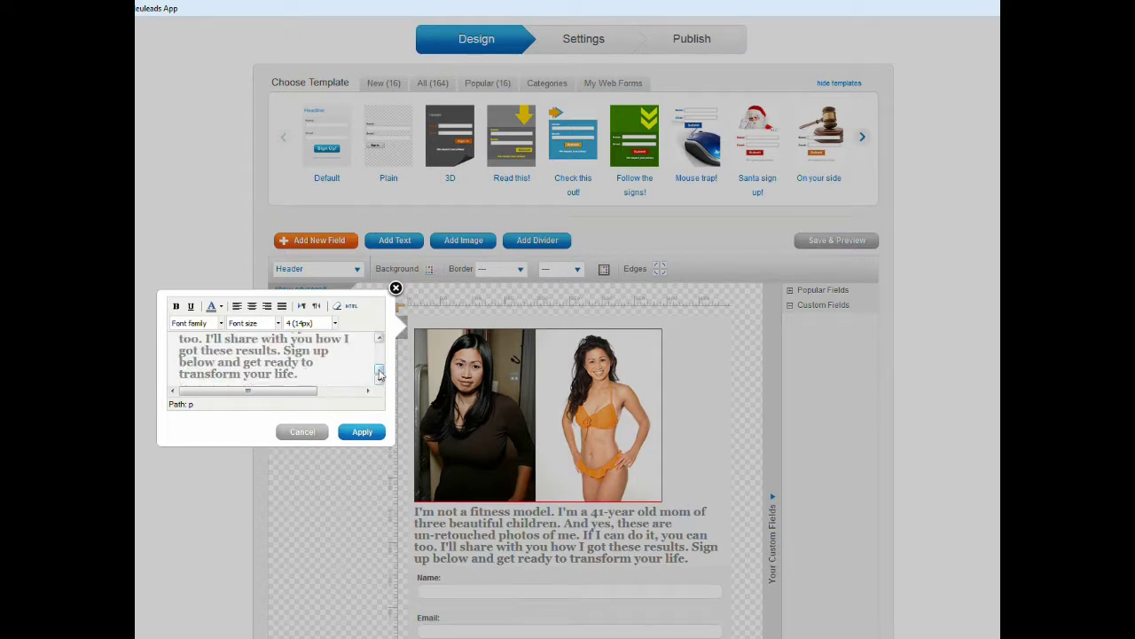
{"action": "left_click_drag", "start_coordinate": [380, 371], "coordinate": [380, 348]}
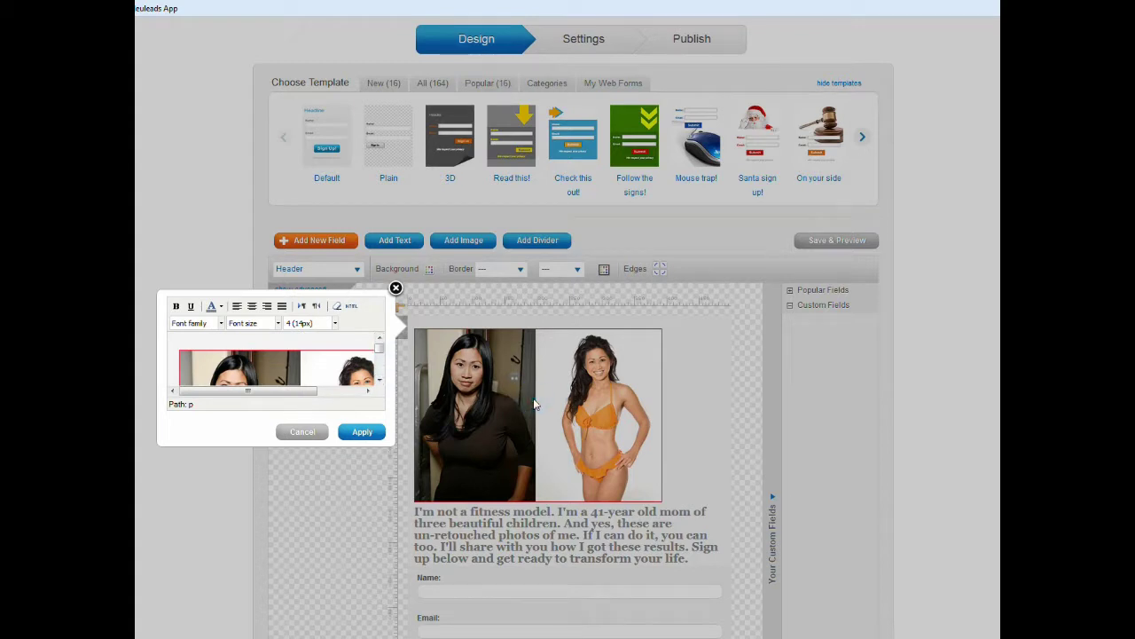
{"action": "left_click", "coordinate": [275, 376]}
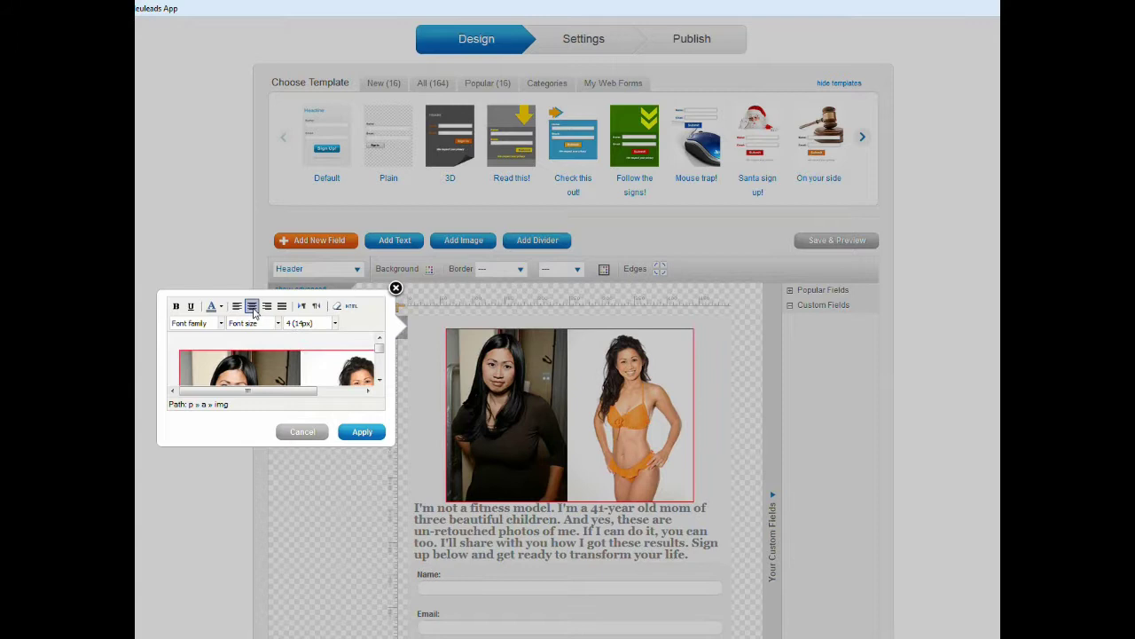
Step: Center the paragraph below the photo in the form header
{"action": "left_click_drag", "start_coordinate": [378, 353], "coordinate": [379, 377]}
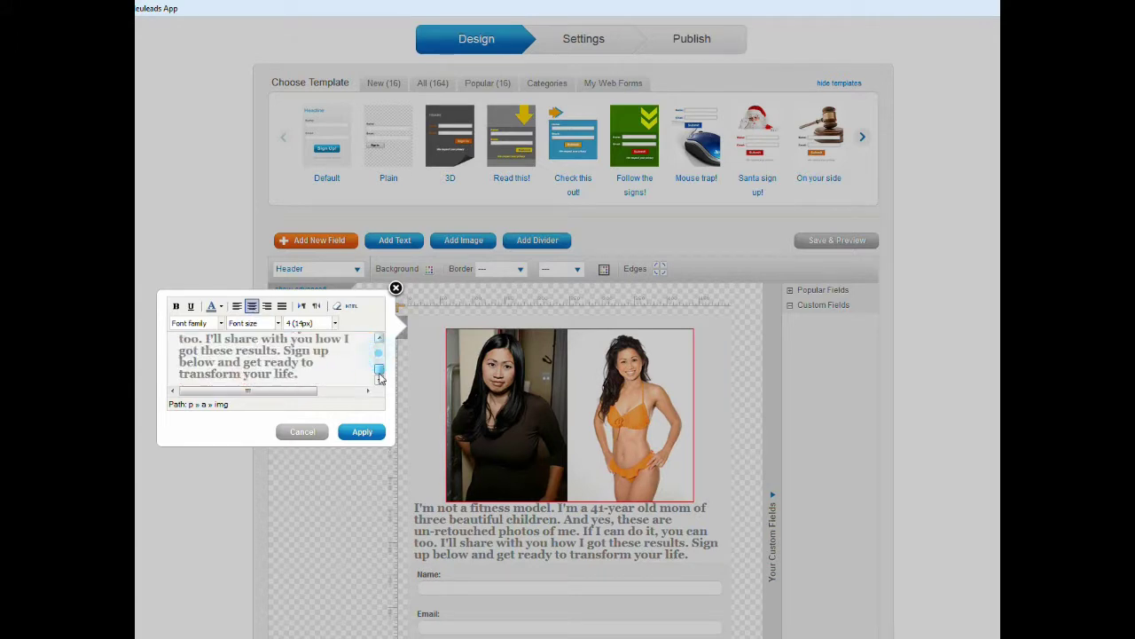
{"action": "scroll", "coordinate": [380, 377], "scroll_direction": "up", "scroll_amount": 1}
{"action": "left_click", "coordinate": [188, 351]}
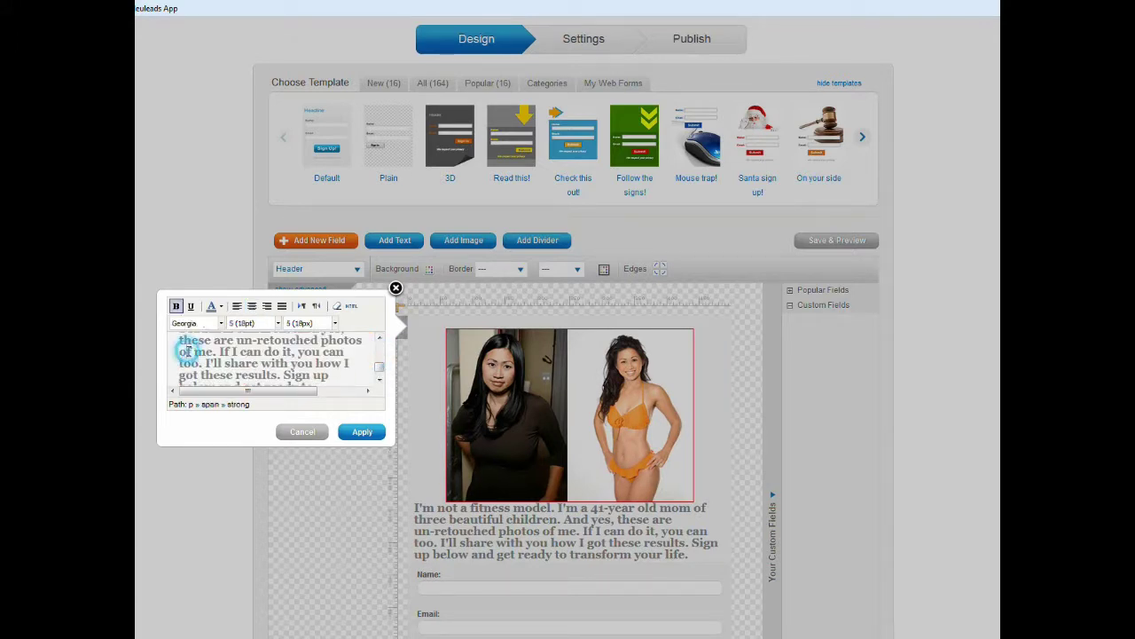
{"action": "scroll", "coordinate": [266, 359], "scroll_direction": "up", "scroll_amount": 3}
{"action": "scroll", "coordinate": [266, 359], "scroll_direction": "down", "scroll_amount": 1}
{"action": "left_click", "coordinate": [208, 362]}
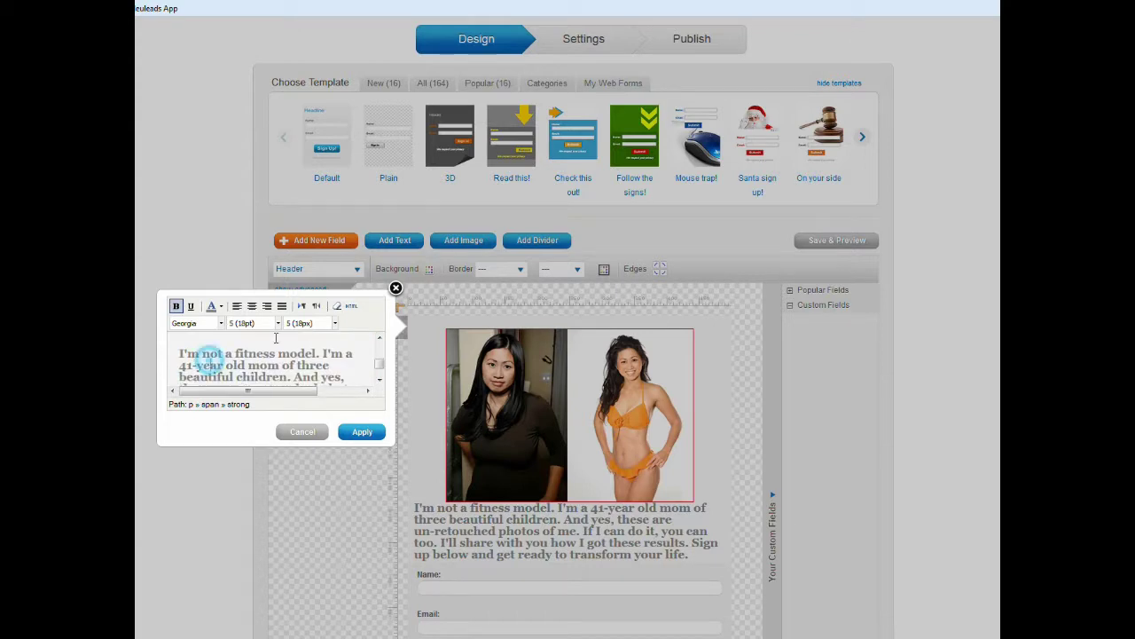
{"action": "left_click", "coordinate": [252, 305]}
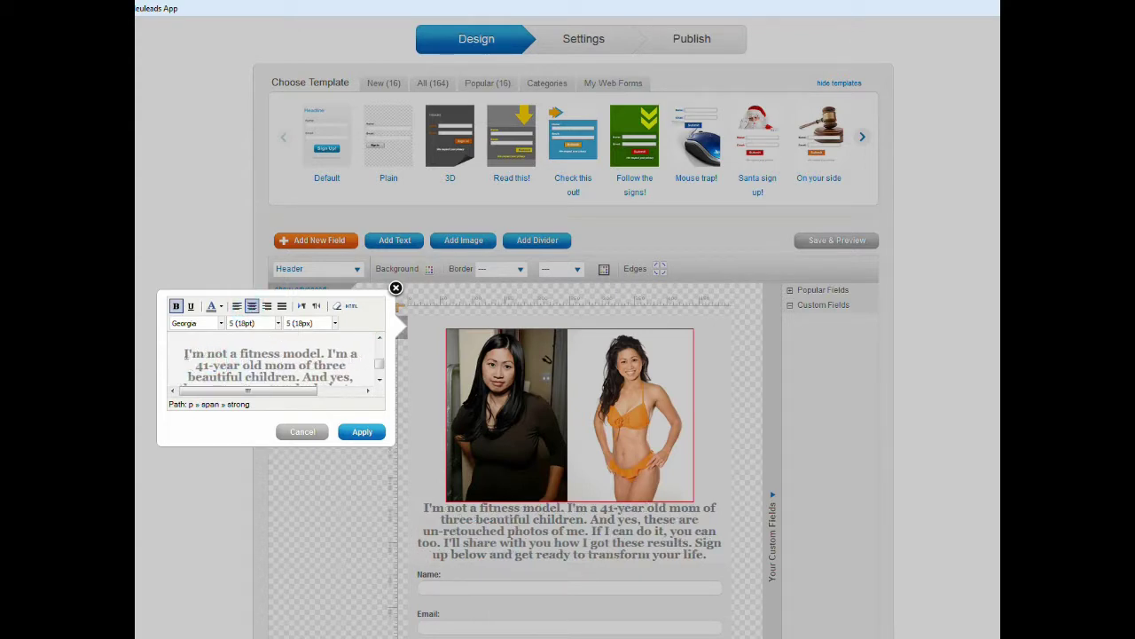
Step: Add a blank line before and after the header paragraph and apply the header changes
{"action": "left_click", "coordinate": [184, 353]}
{"action": "key", "text": "Return"}
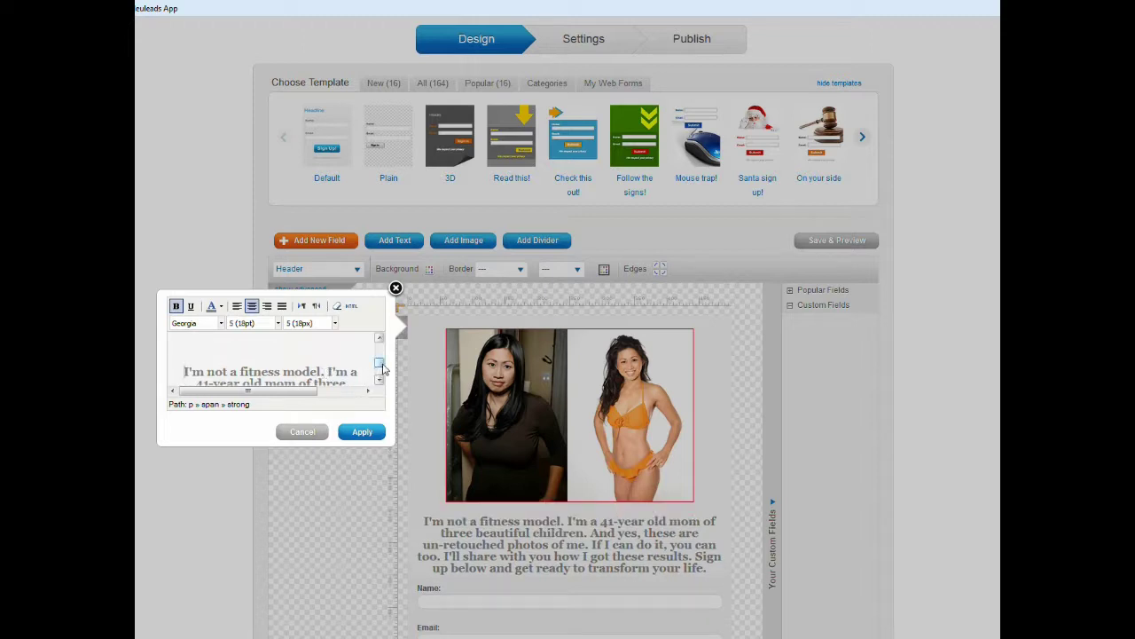
{"action": "scroll", "coordinate": [383, 368], "scroll_direction": "down", "scroll_amount": 3}
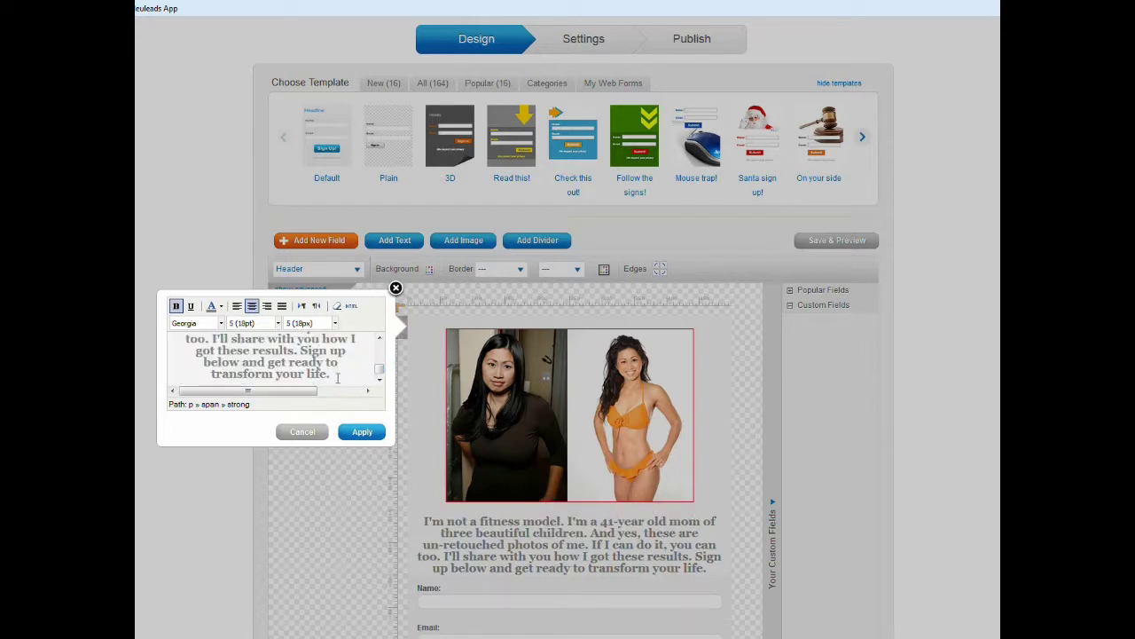
{"action": "left_click", "coordinate": [336, 376]}
{"action": "key", "text": "Return"}
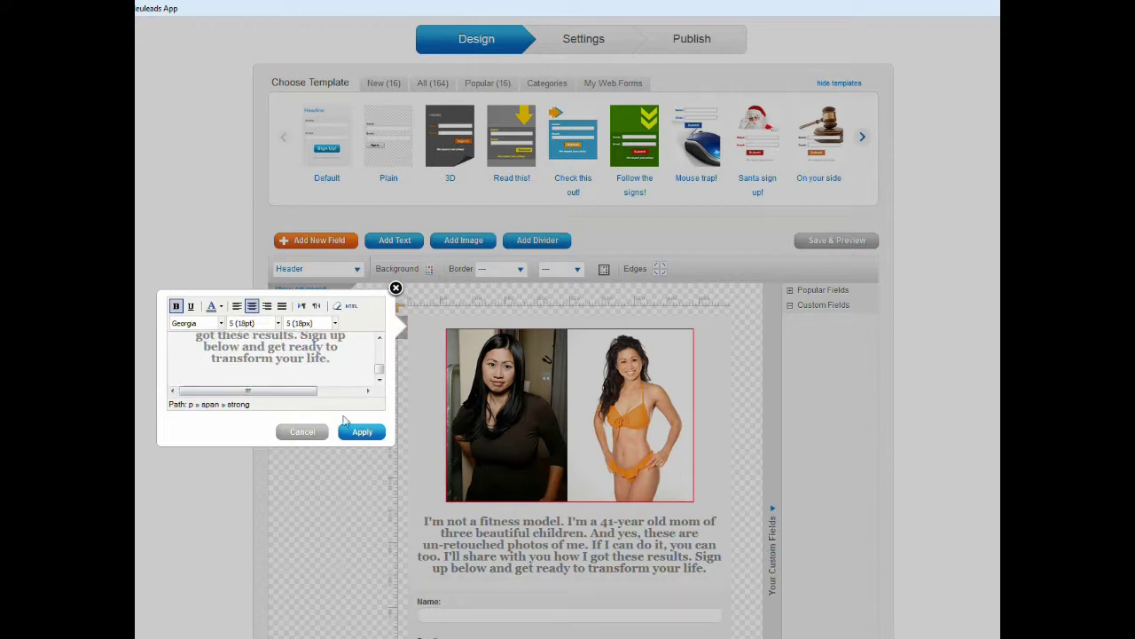
{"action": "left_click", "coordinate": [372, 434]}
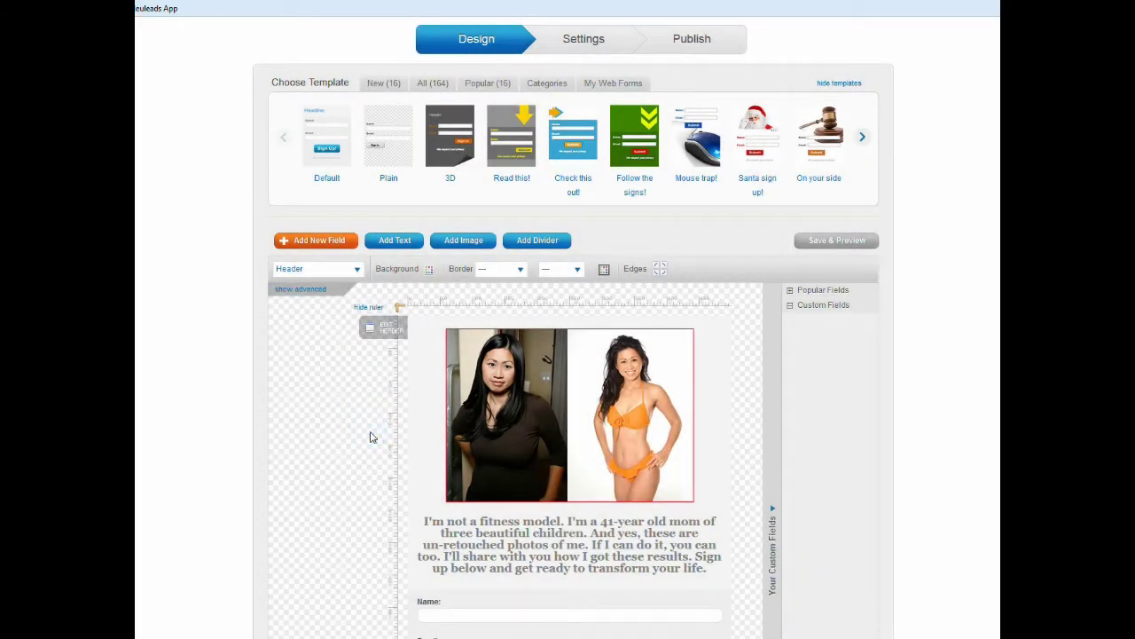
Step: Change the form's submit button label to "Get Access Now!" and apply it
{"action": "scroll", "coordinate": [368, 436], "scroll_direction": "down", "scroll_amount": 3}
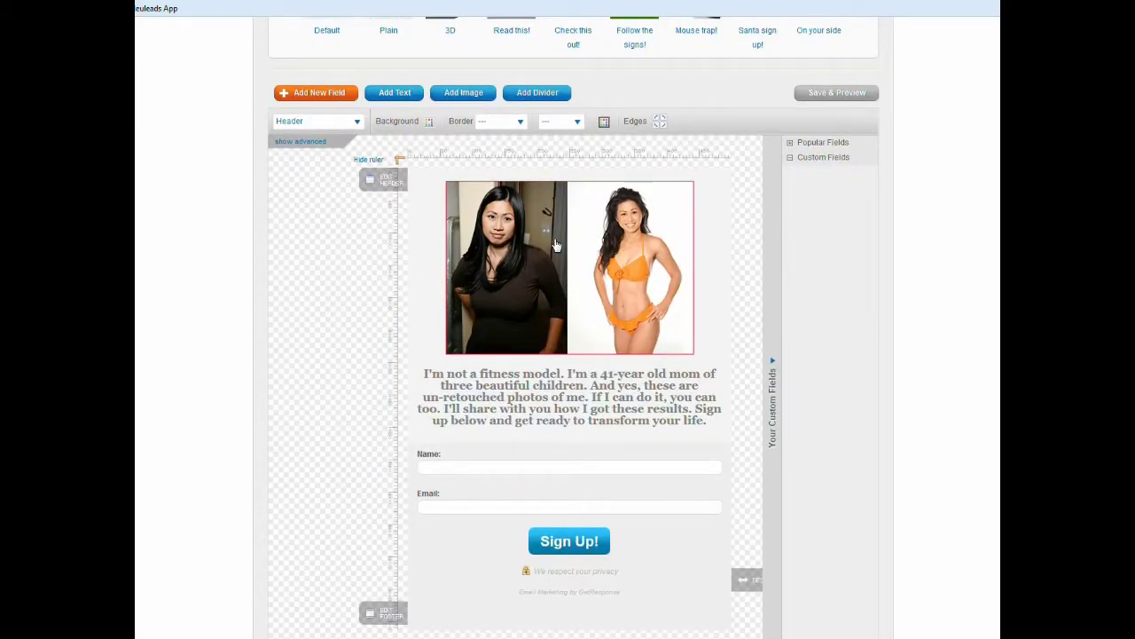
{"action": "scroll", "coordinate": [325, 386], "scroll_direction": "down", "scroll_amount": 2}
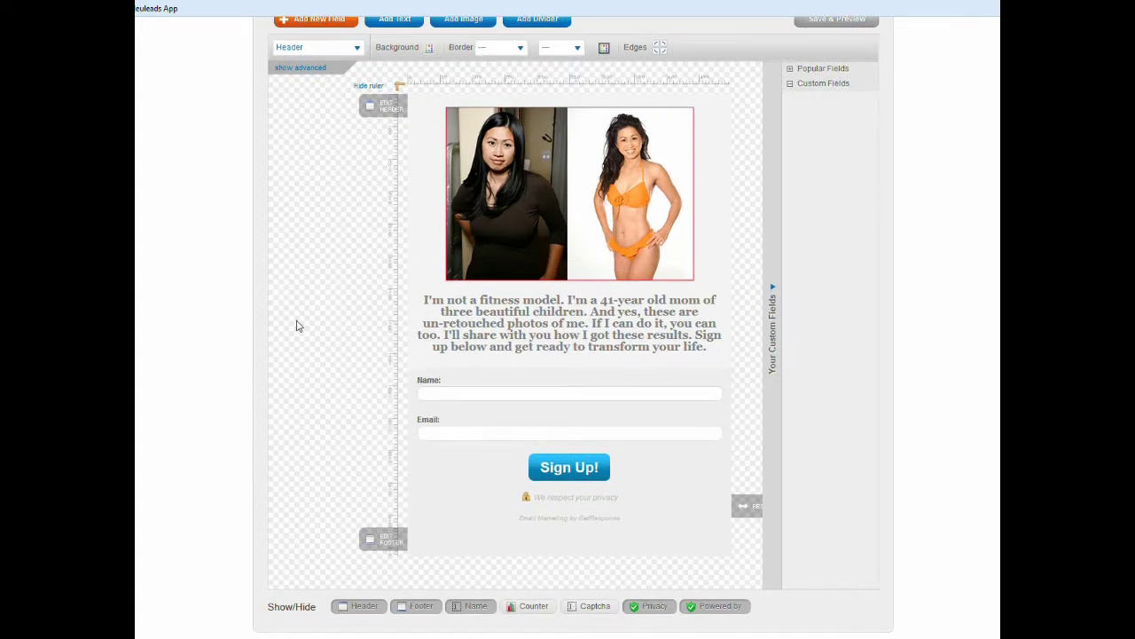
{"action": "scroll", "coordinate": [315, 390], "scroll_direction": "down", "scroll_amount": 2}
{"action": "scroll", "coordinate": [322, 349], "scroll_direction": "up", "scroll_amount": 2}
{"action": "scroll", "coordinate": [322, 349], "scroll_direction": "down", "scroll_amount": 2}
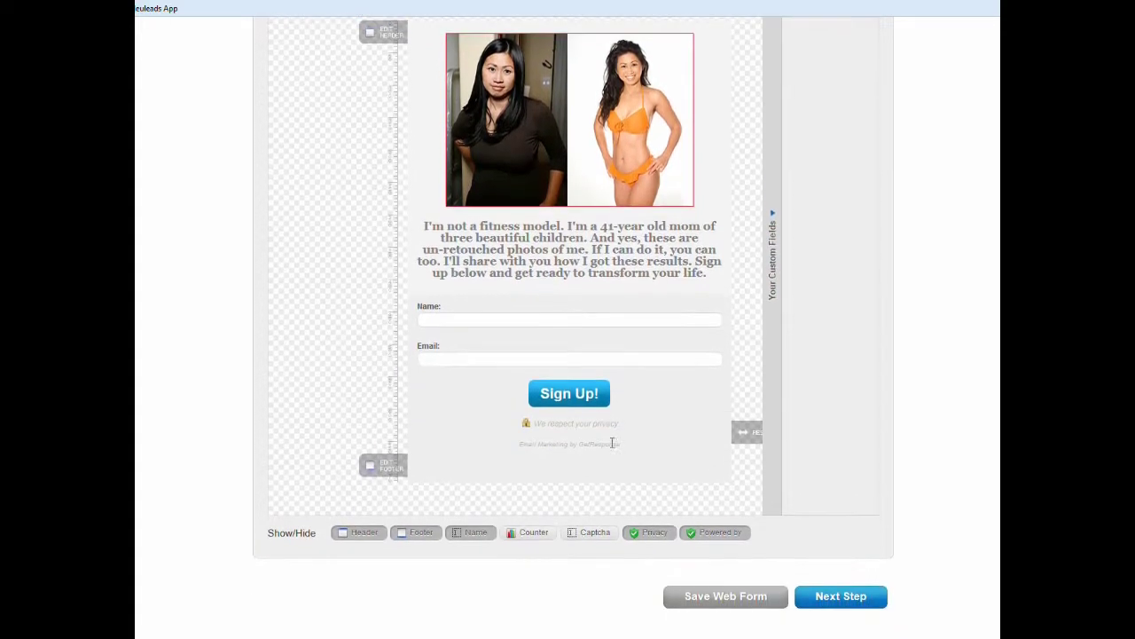
{"action": "scroll", "coordinate": [515, 398], "scroll_direction": "up", "scroll_amount": 2}
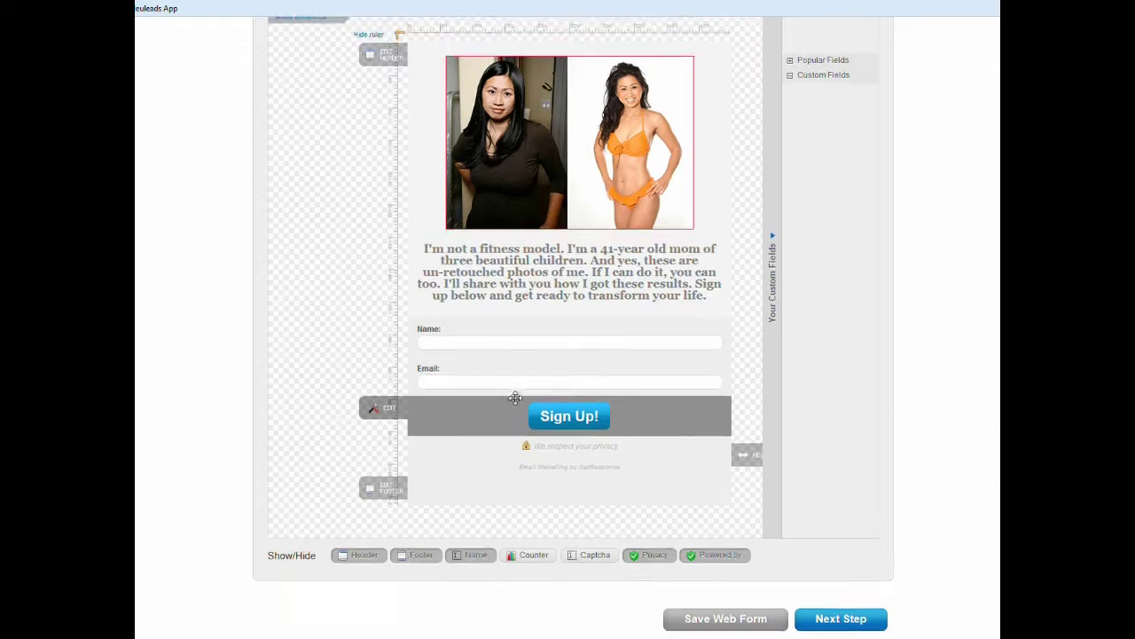
{"action": "scroll", "coordinate": [515, 397], "scroll_direction": "up", "scroll_amount": 2}
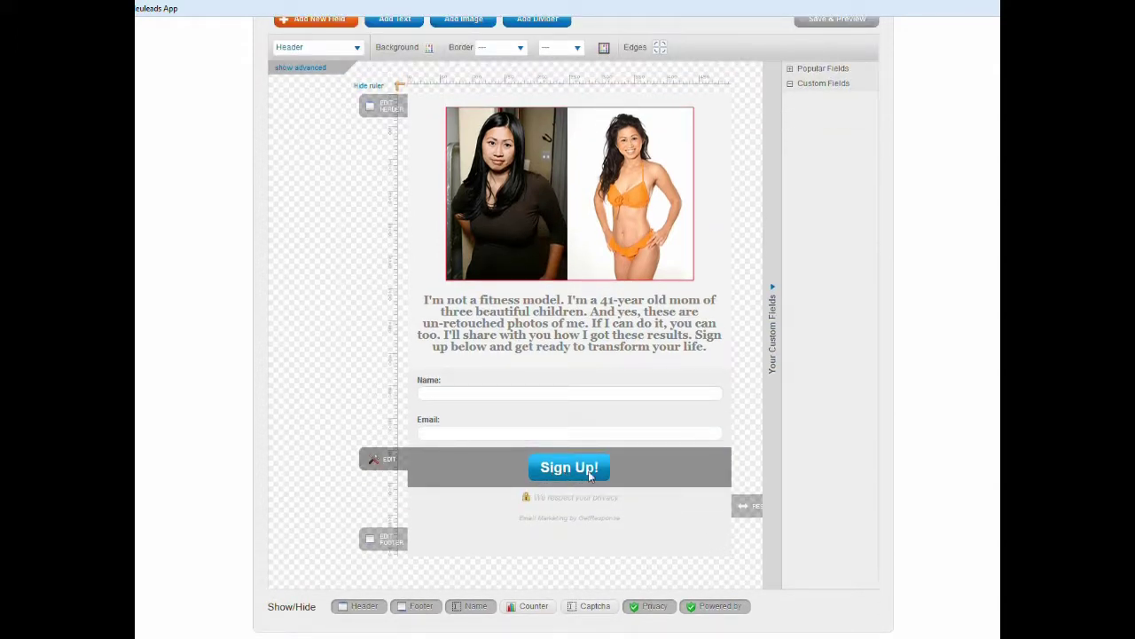
{"action": "left_click", "coordinate": [384, 465]}
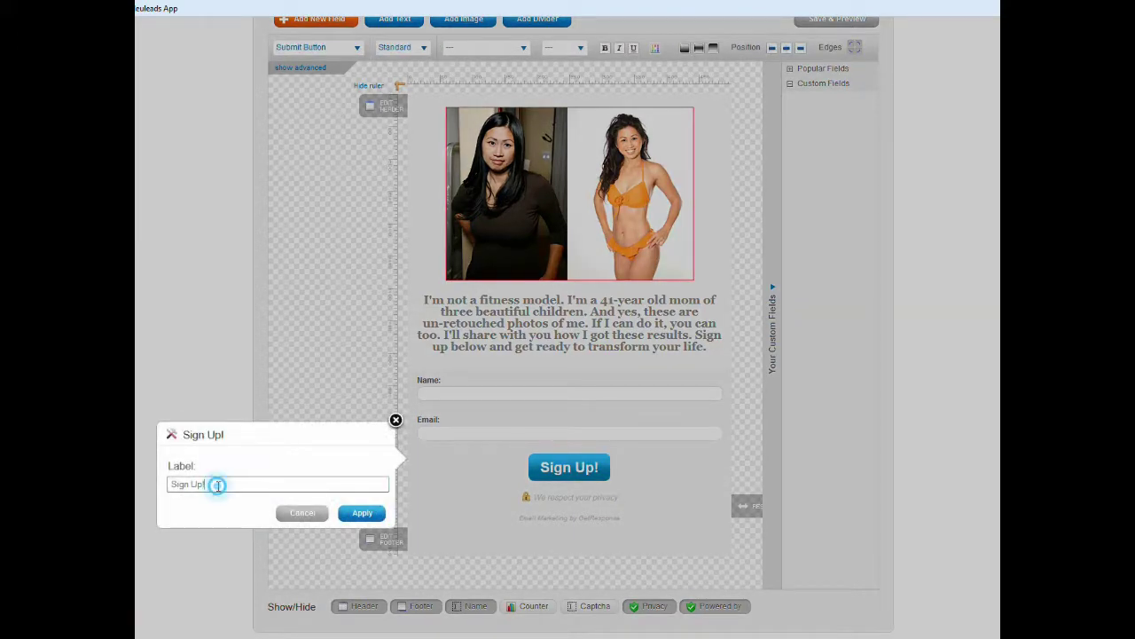
{"action": "left_click_drag", "start_coordinate": [219, 483], "coordinate": [154, 484]}
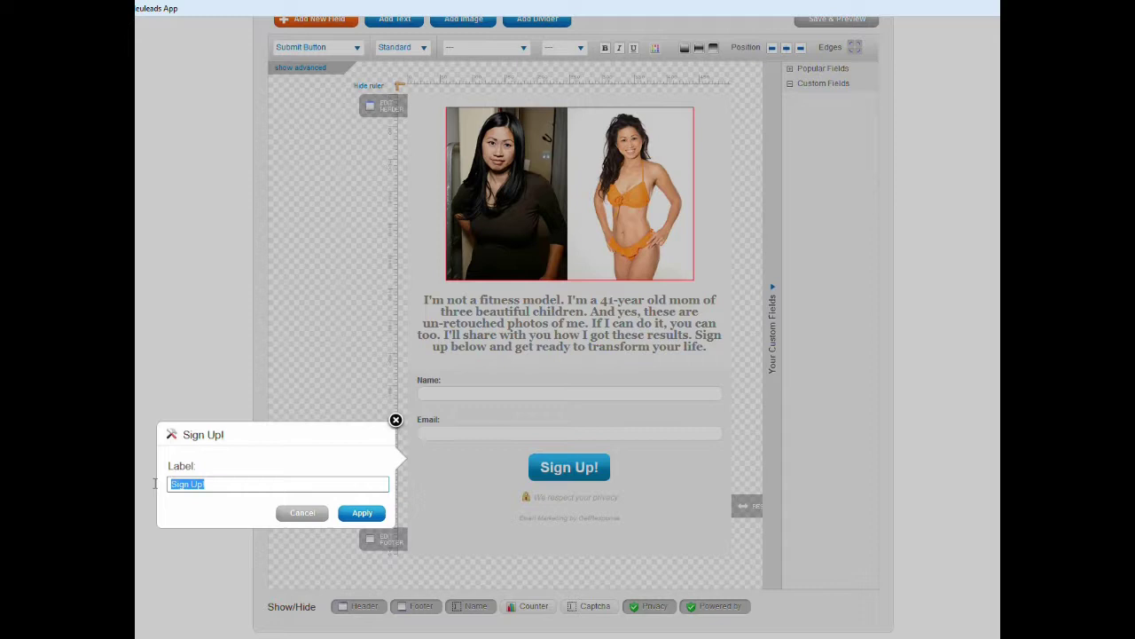
{"action": "type", "text": "Get Access Now"}
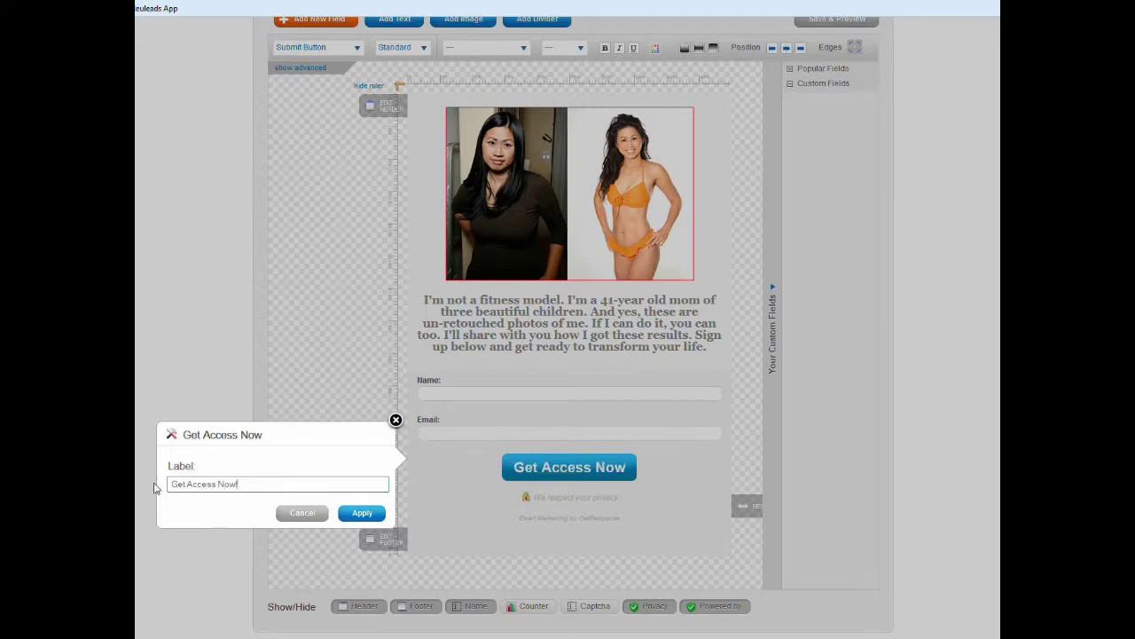
{"action": "type", "text": "!"}
{"action": "left_click", "coordinate": [369, 517]}
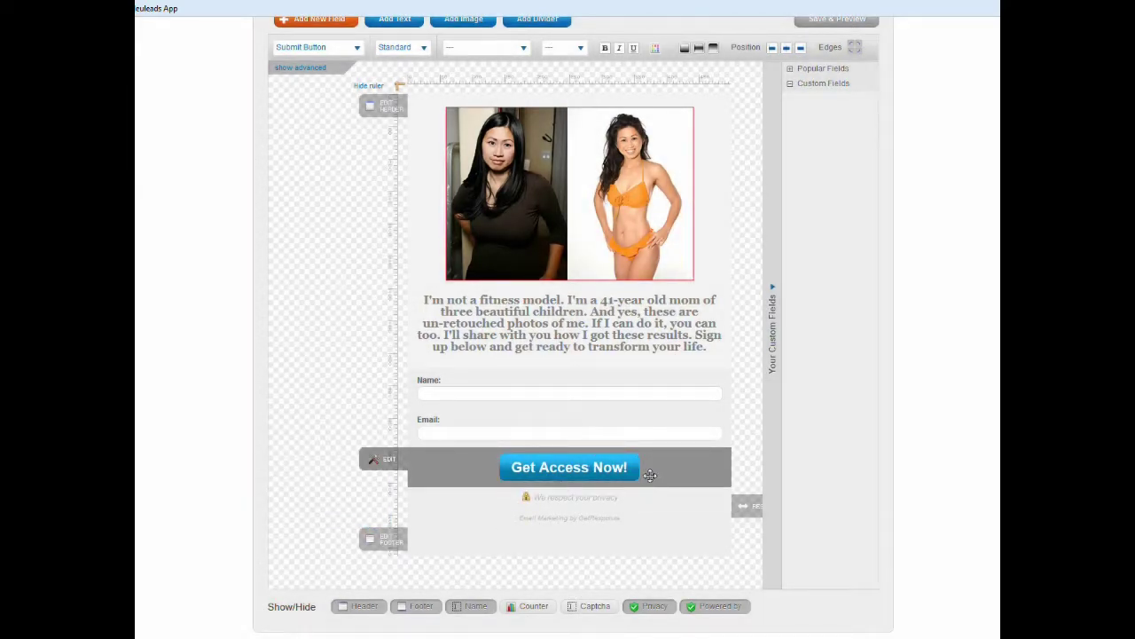
Step: Show the submit button's advanced styling options and change its background color to orange
{"action": "scroll", "coordinate": [674, 474], "scroll_direction": "up", "scroll_amount": 1}
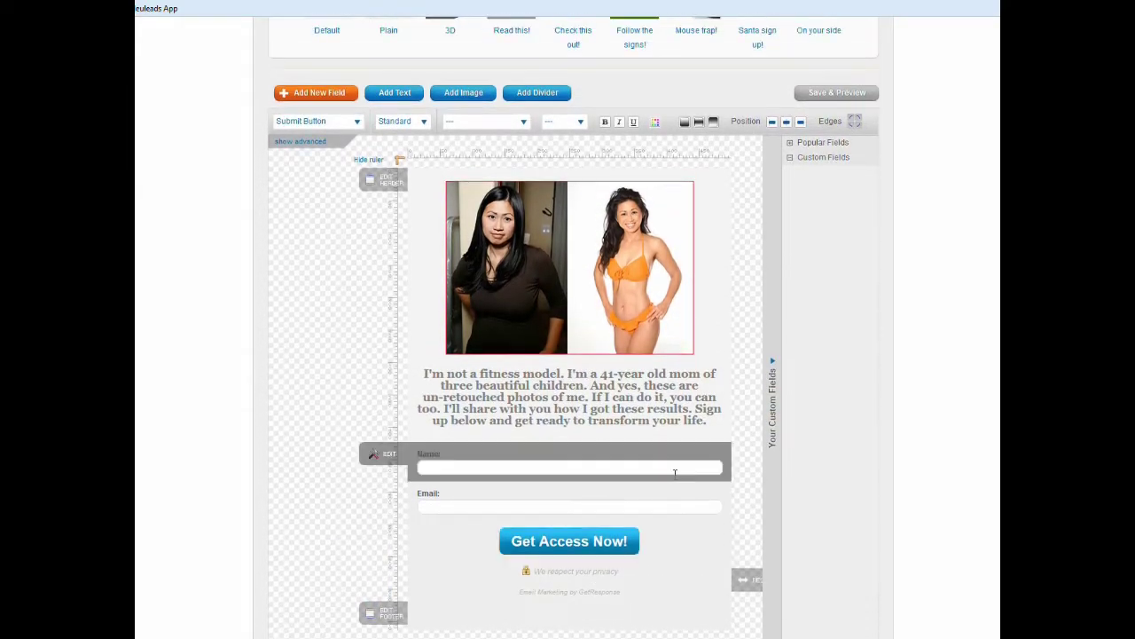
{"action": "scroll", "coordinate": [675, 474], "scroll_direction": "down", "scroll_amount": 1}
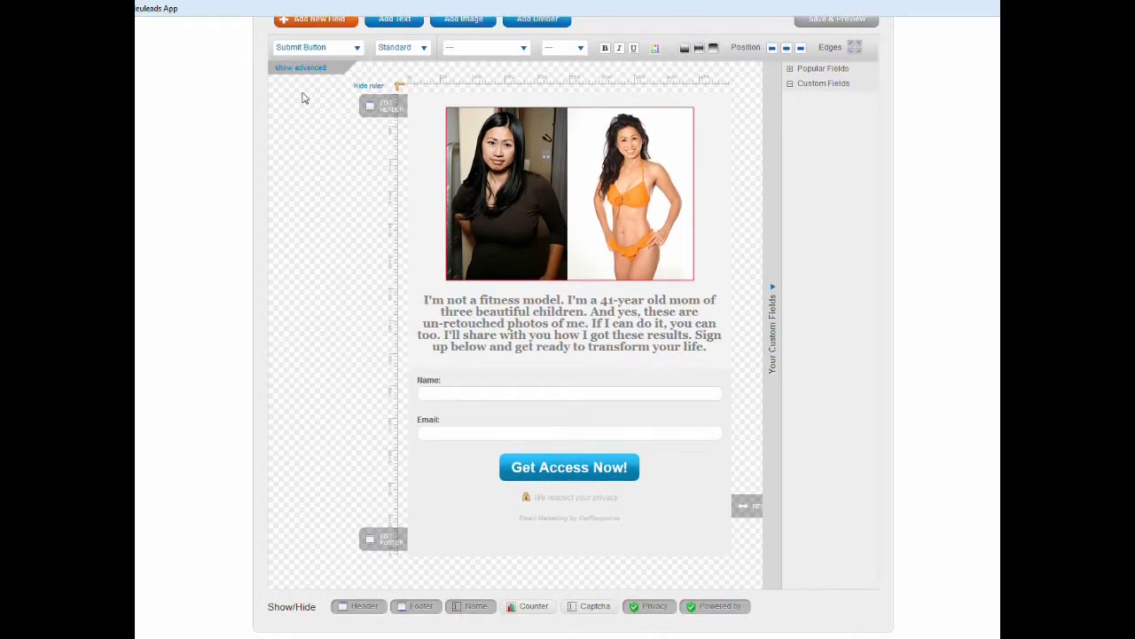
{"action": "scroll", "coordinate": [306, 157], "scroll_direction": "up", "scroll_amount": 1}
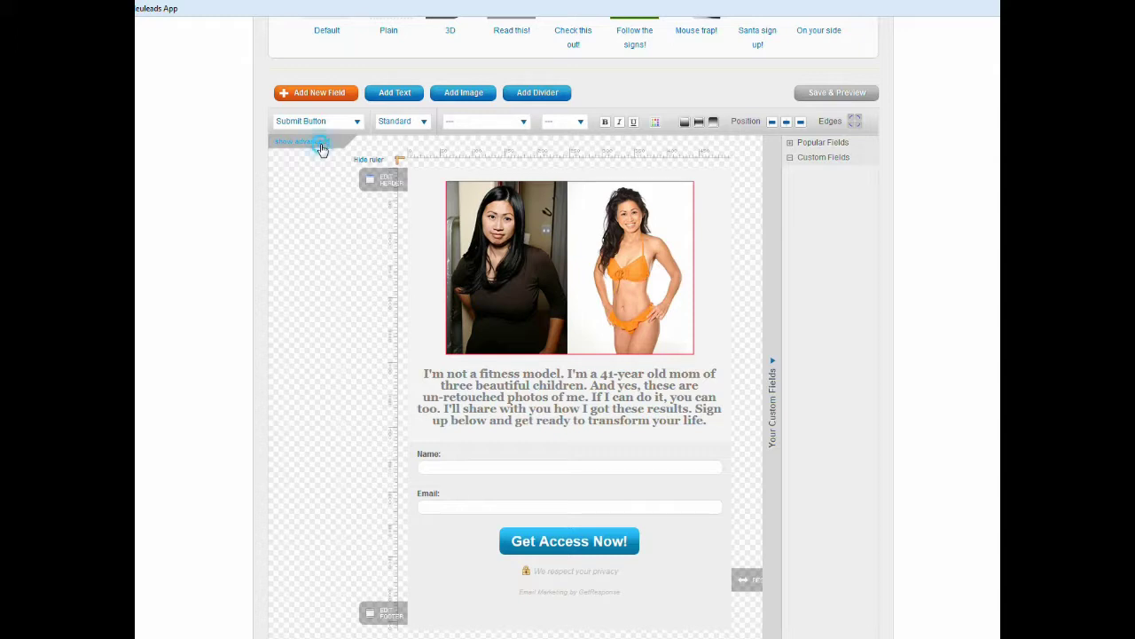
{"action": "left_click", "coordinate": [319, 143]}
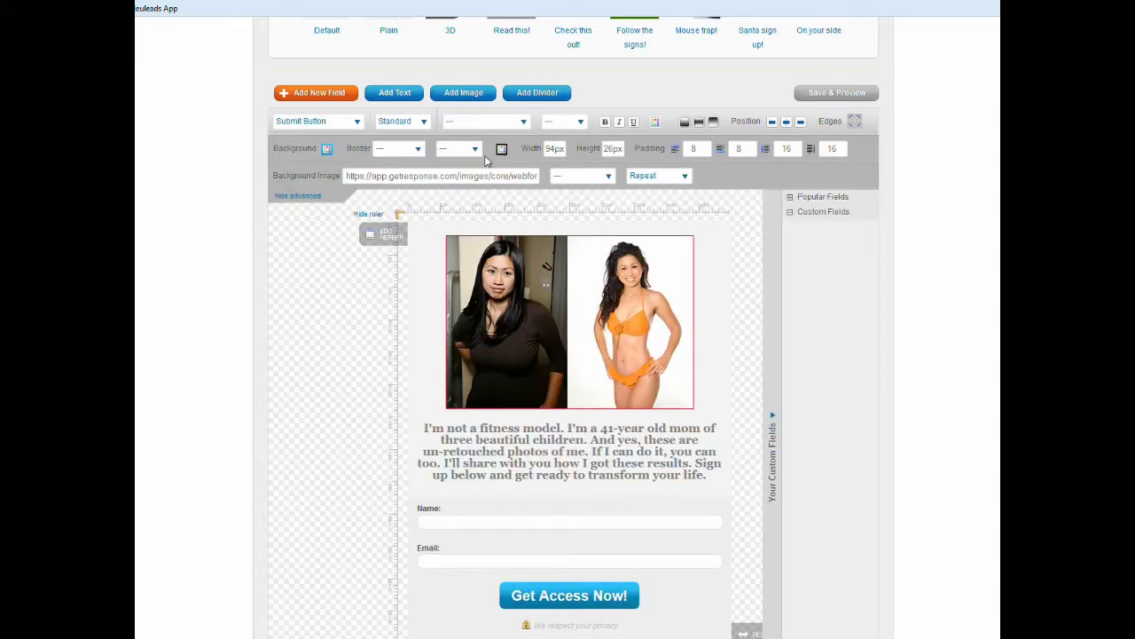
{"action": "left_click", "coordinate": [326, 149]}
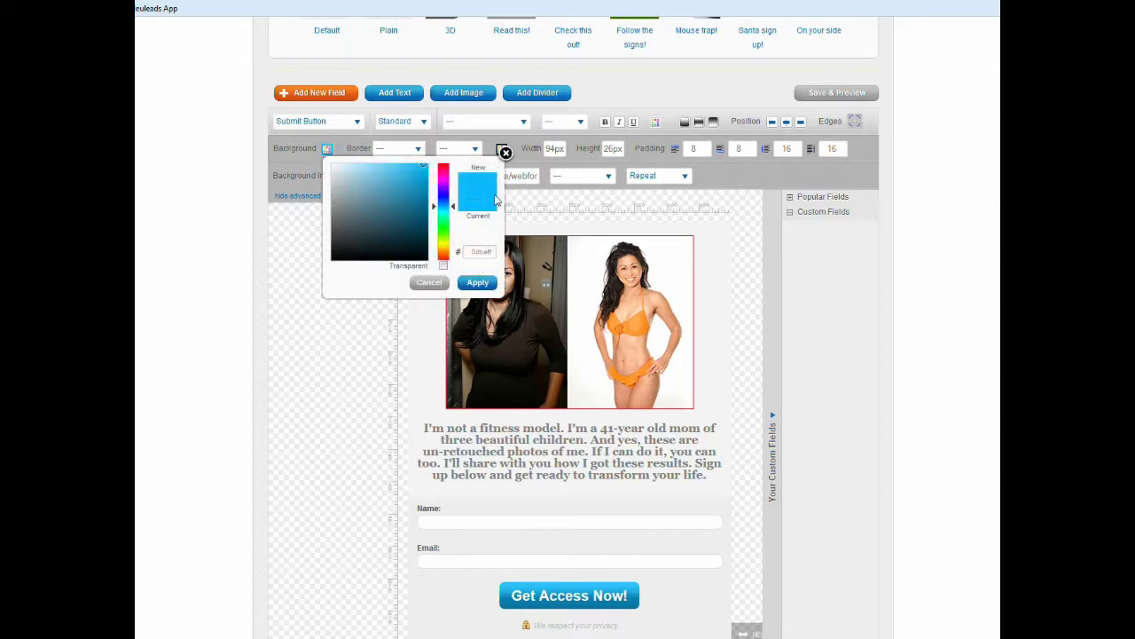
{"action": "left_click_drag", "start_coordinate": [453, 203], "coordinate": [450, 253]}
{"action": "left_click", "coordinate": [454, 252]}
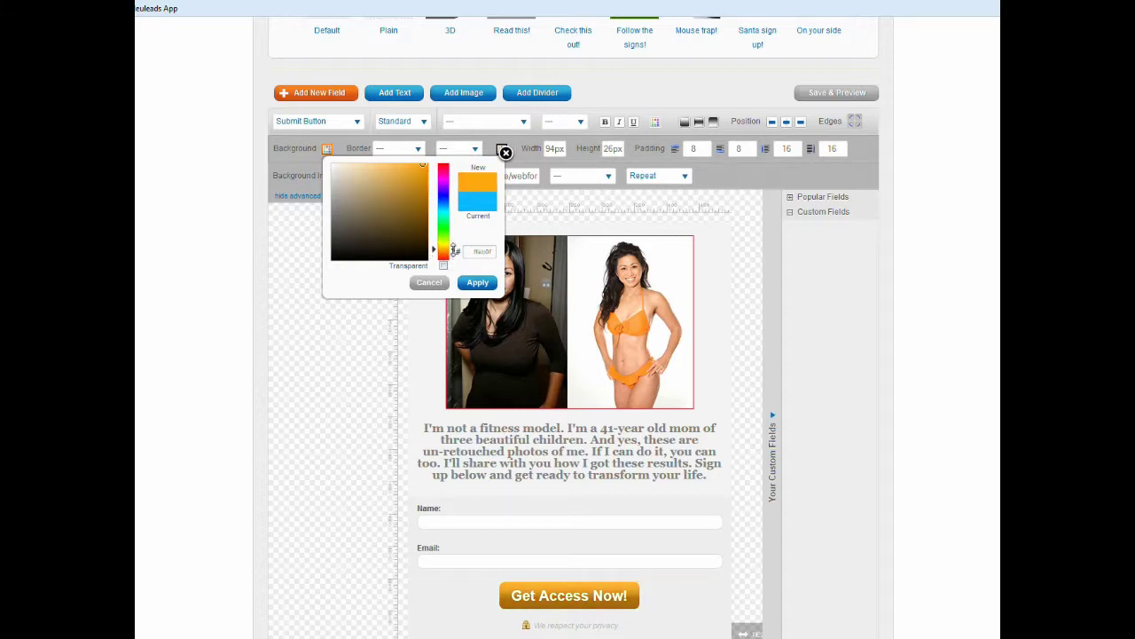
{"action": "left_click", "coordinate": [478, 282]}
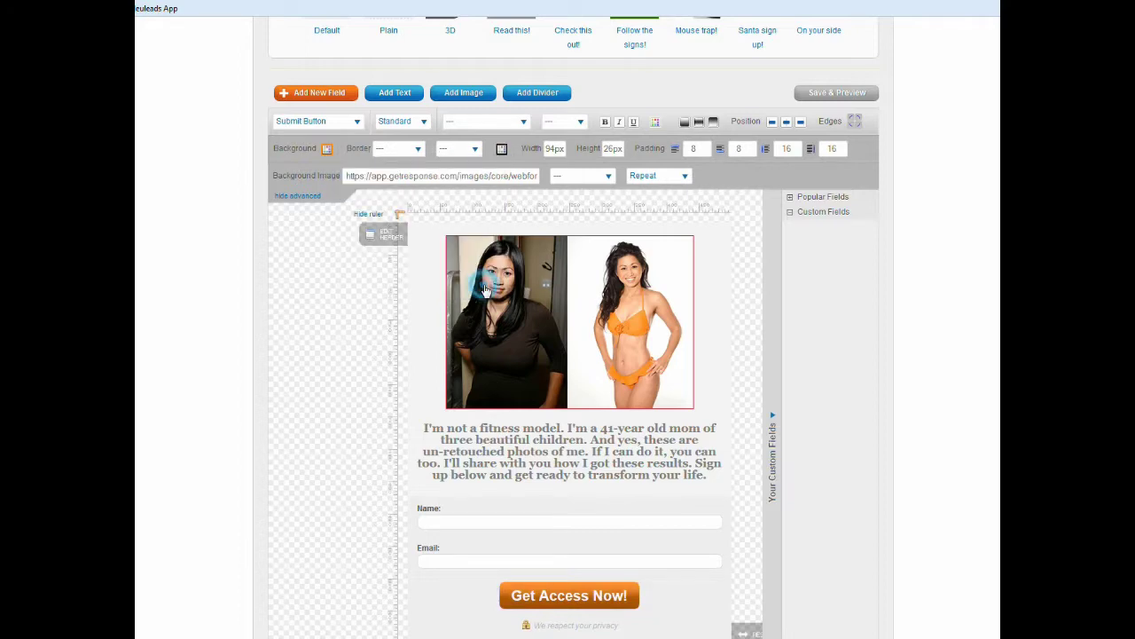
Step: Replace the privacy note below the button with "Valid email required for delivery of videos!" and apply it
{"action": "scroll", "coordinate": [703, 446], "scroll_direction": "down", "scroll_amount": 3}
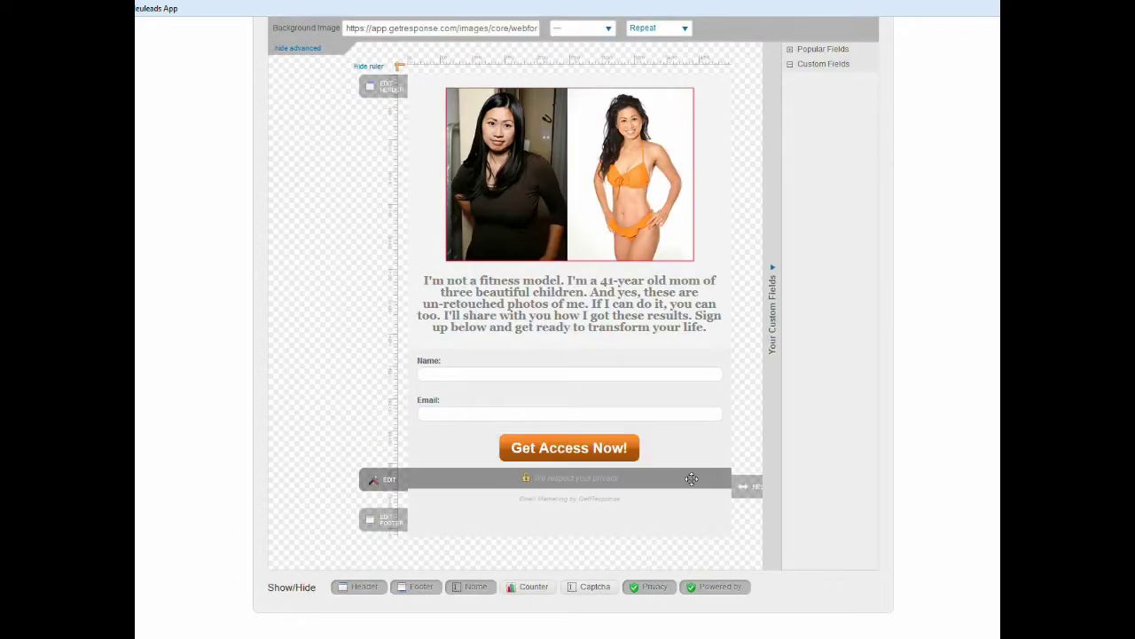
{"action": "scroll", "coordinate": [684, 482], "scroll_direction": "down", "scroll_amount": 2}
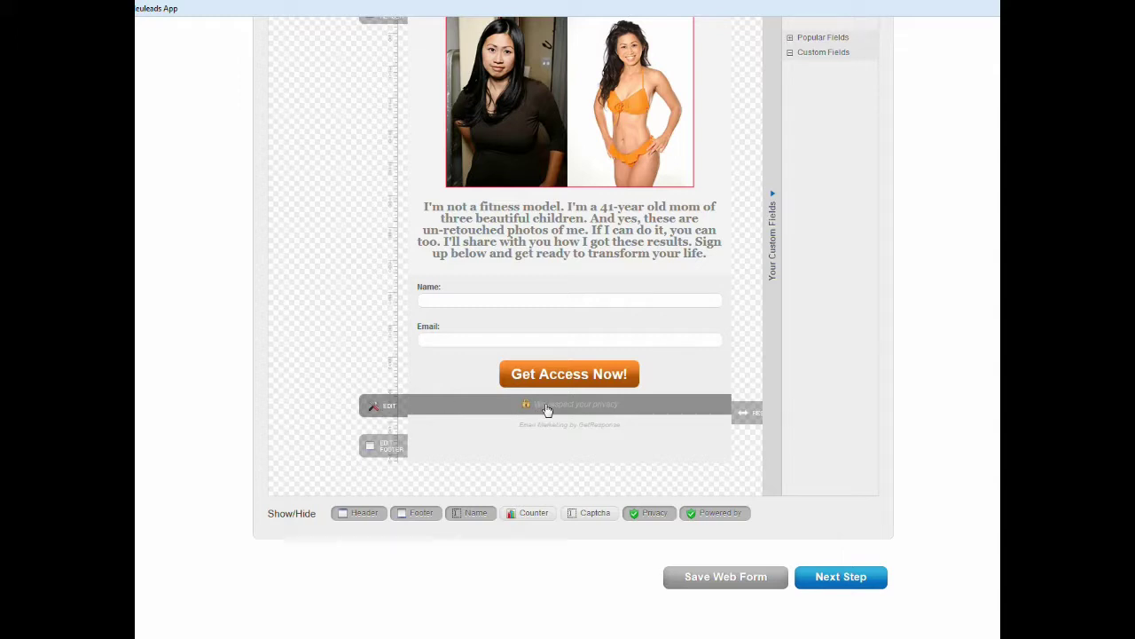
{"action": "scroll", "coordinate": [386, 410], "scroll_direction": "down", "scroll_amount": 2}
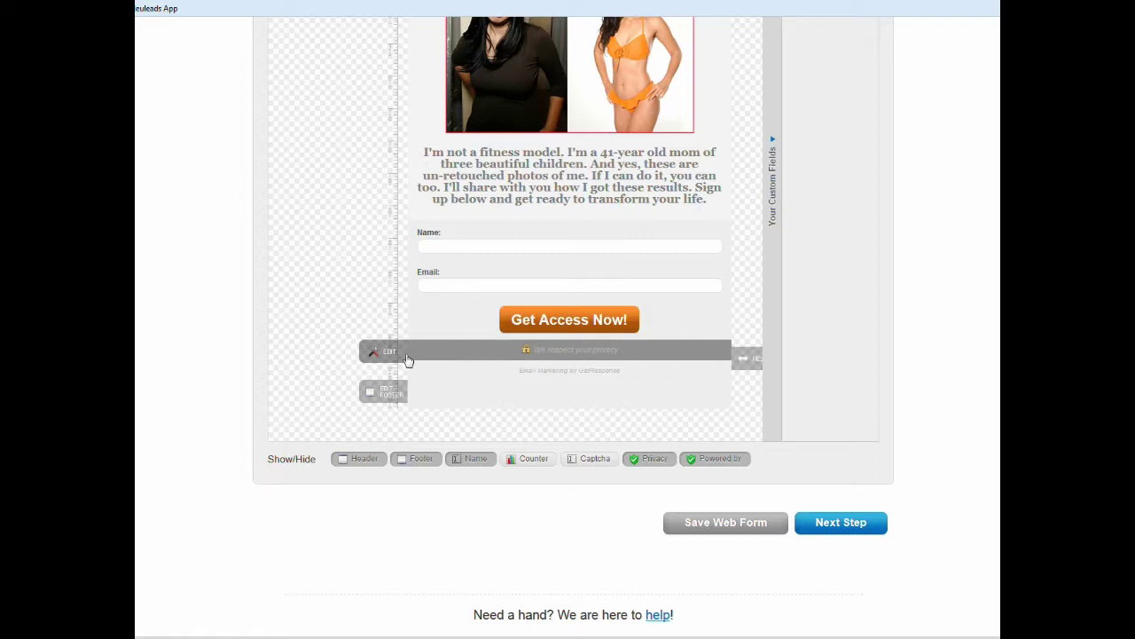
{"action": "left_click", "coordinate": [385, 354]}
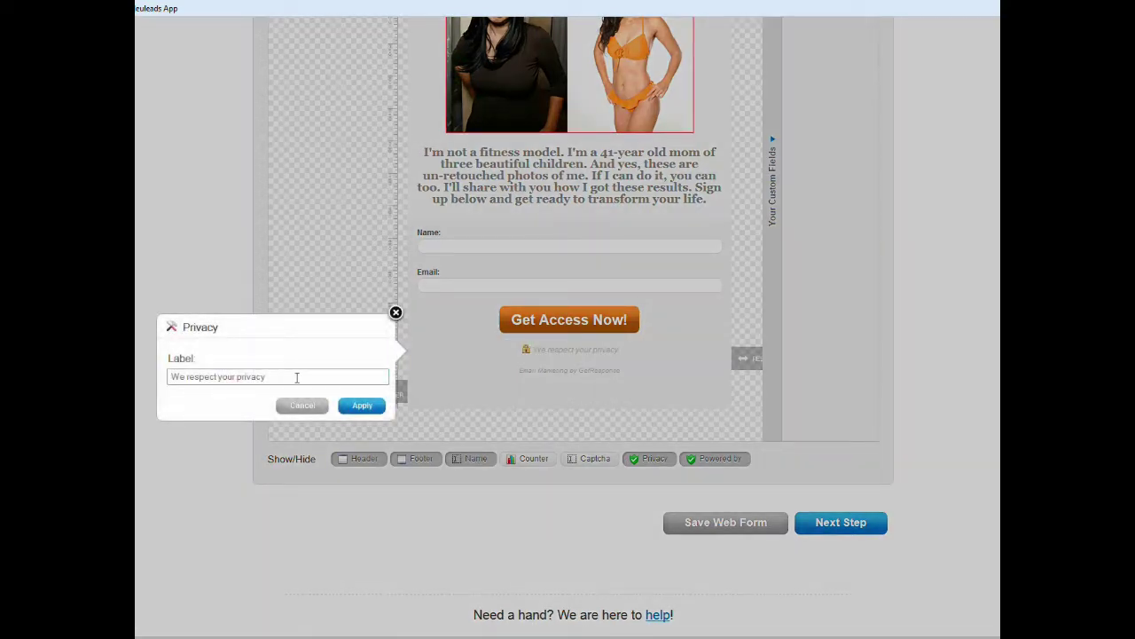
{"action": "left_click_drag", "start_coordinate": [297, 377], "coordinate": [155, 374]}
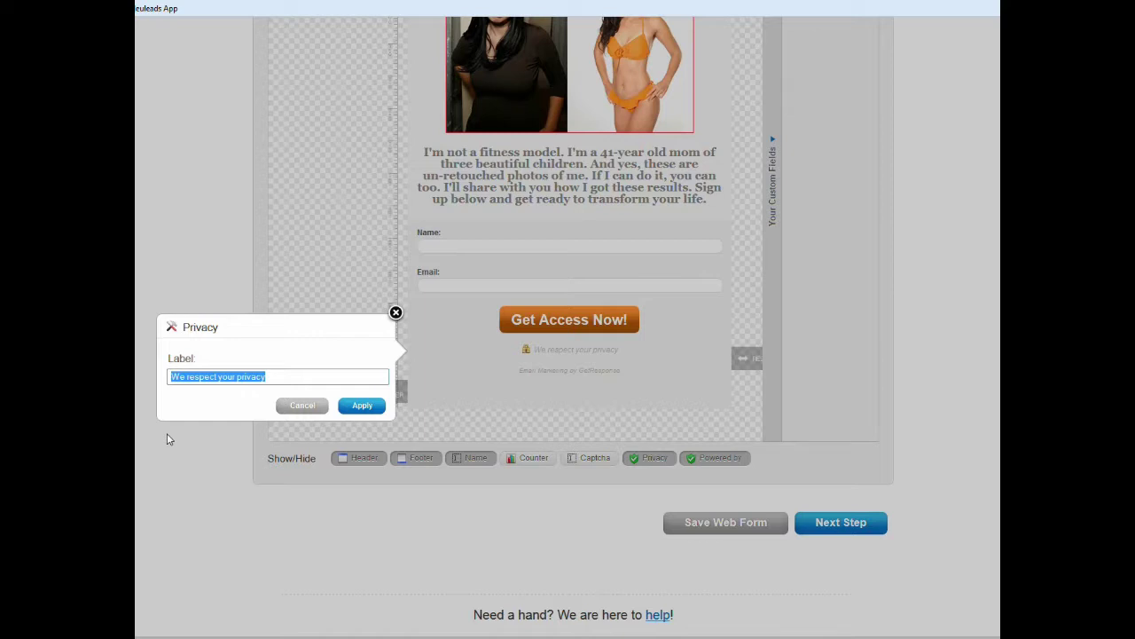
{"action": "type", "text": "Va"}
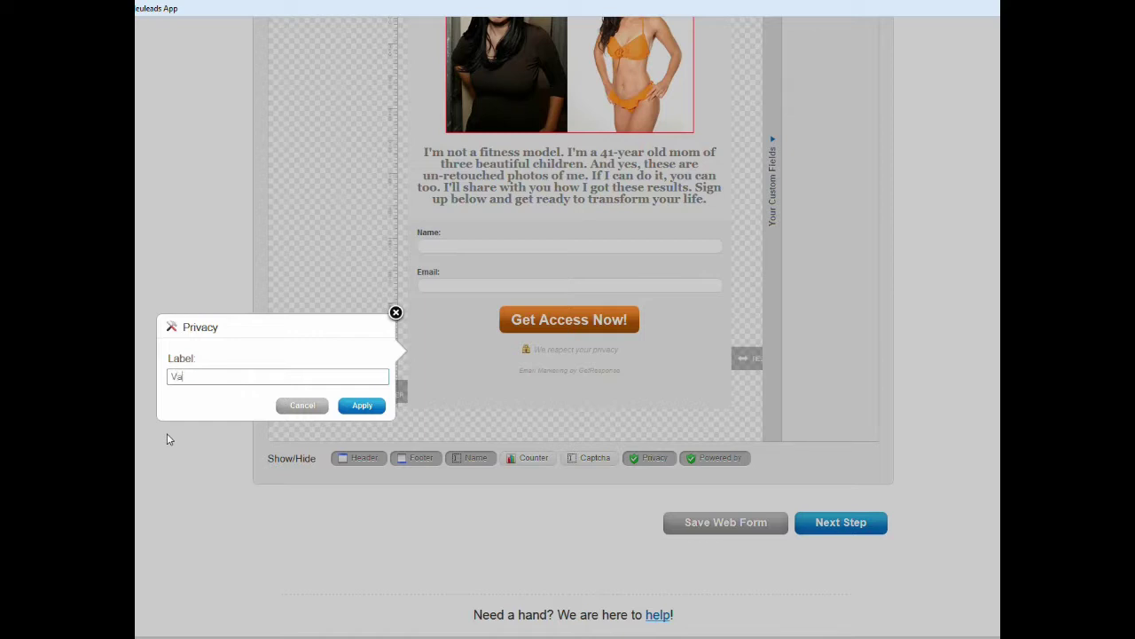
{"action": "type", "text": "lid email required for delivery of"}
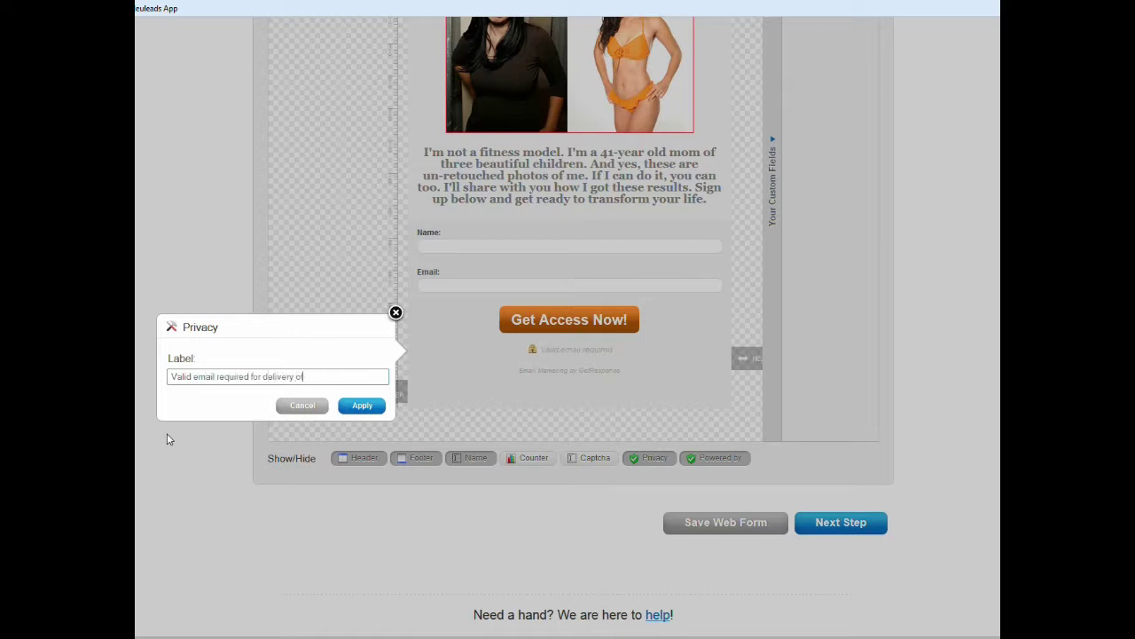
{"action": "type", "text": " videos!"}
{"action": "left_click", "coordinate": [362, 406]}
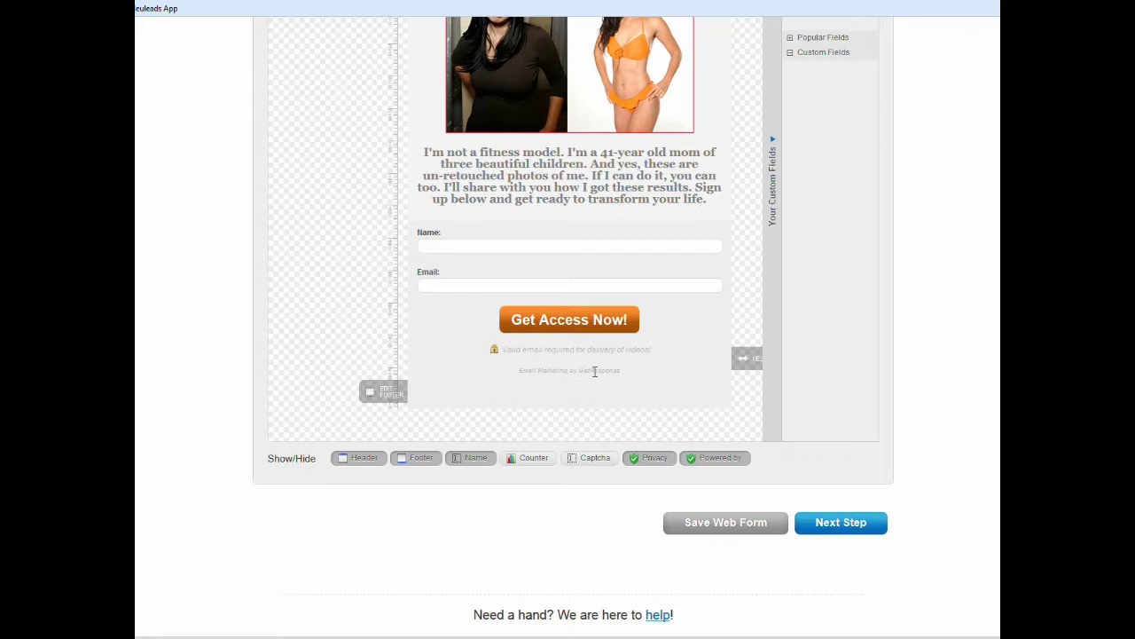
Step: Hide the form's "Powered by" line, and try the subscriber counter by showing it and hiding it again
{"action": "left_click", "coordinate": [709, 458]}
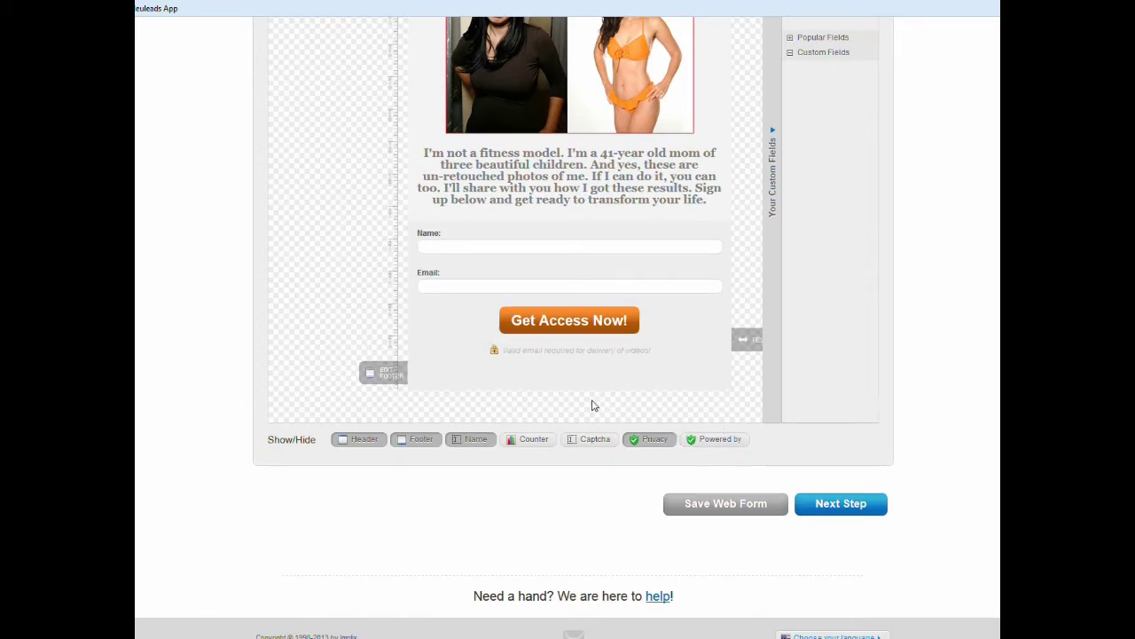
{"action": "left_click", "coordinate": [535, 440]}
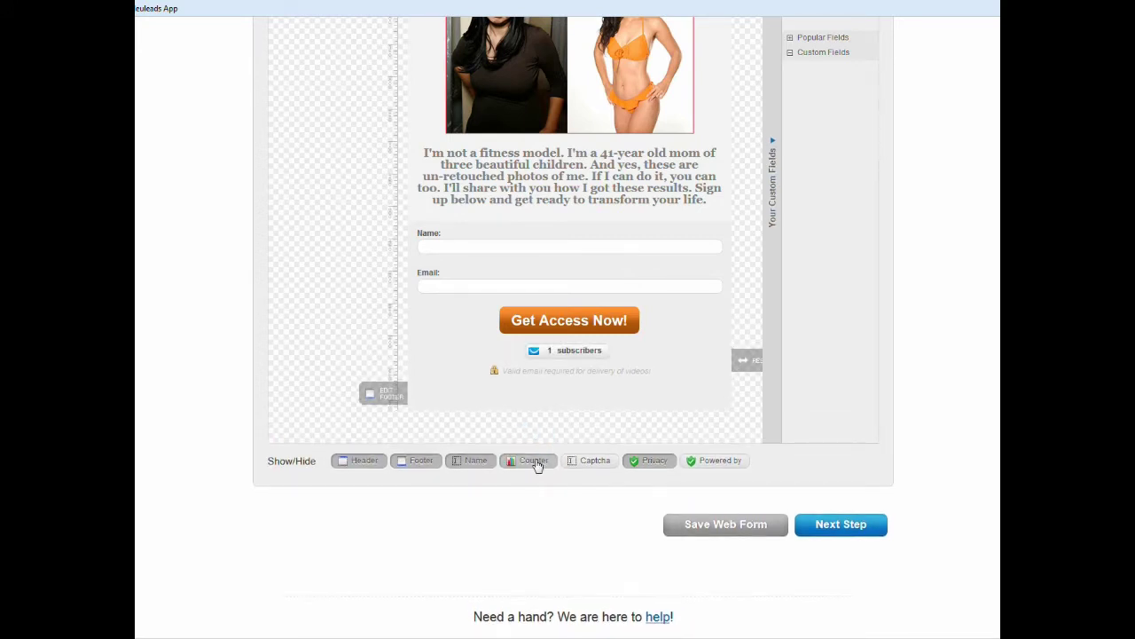
{"action": "left_click", "coordinate": [537, 463]}
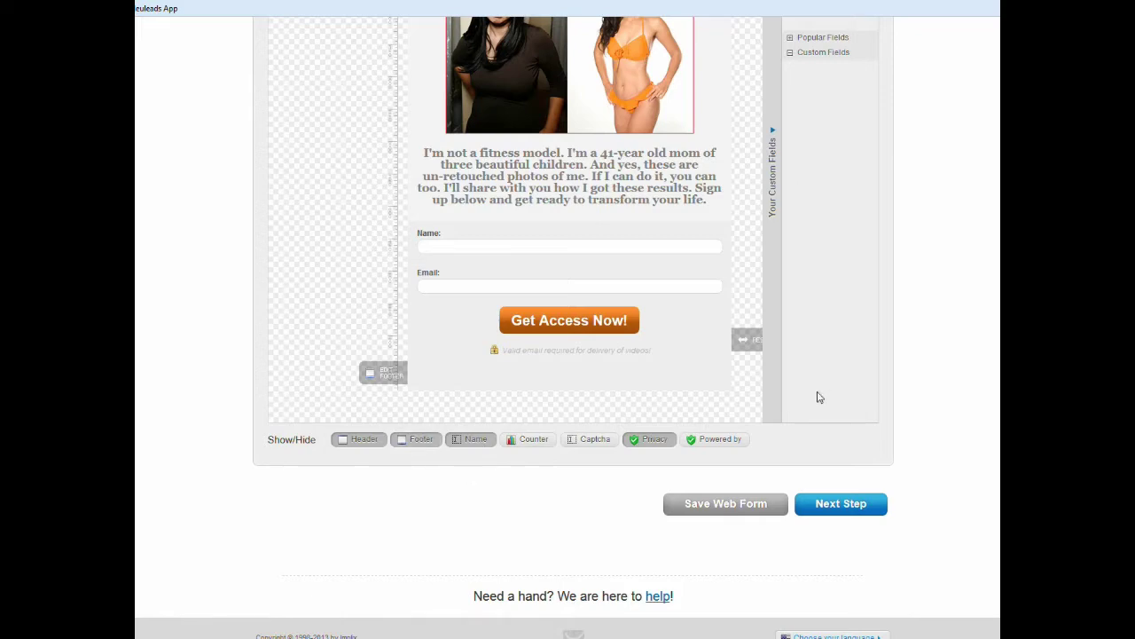
Step: Proceed from the form design to the Settings stage and name the web form "test form"
{"action": "scroll", "coordinate": [839, 371], "scroll_direction": "up", "scroll_amount": 3}
{"action": "scroll", "coordinate": [838, 371], "scroll_direction": "up", "scroll_amount": 3}
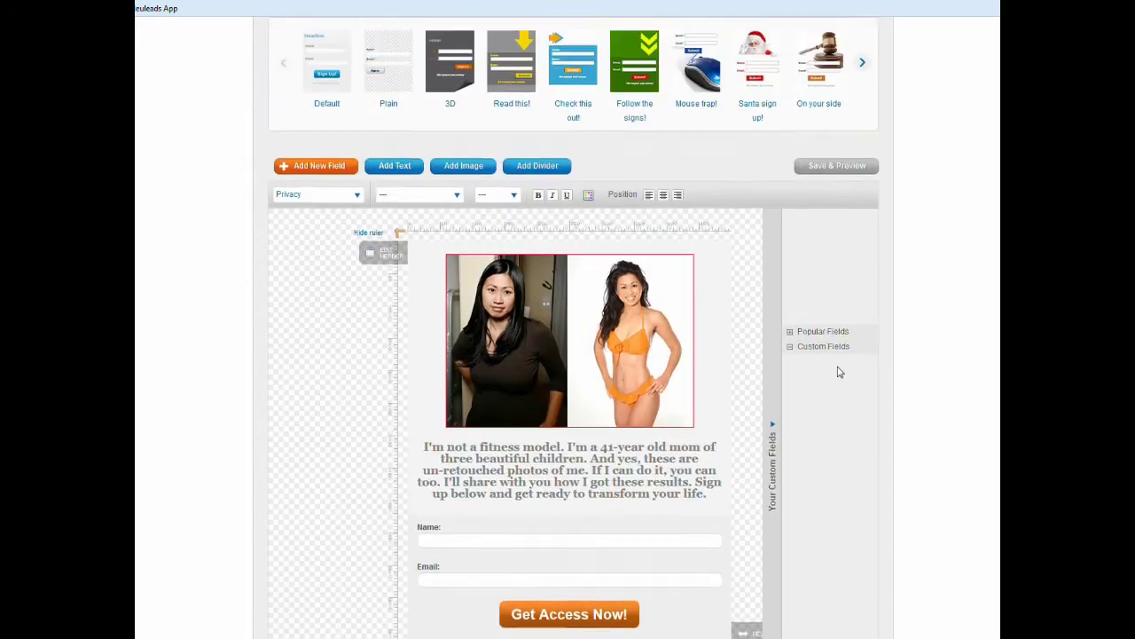
{"action": "scroll", "coordinate": [838, 371], "scroll_direction": "down", "scroll_amount": 2}
{"action": "scroll", "coordinate": [839, 371], "scroll_direction": "down", "scroll_amount": 2}
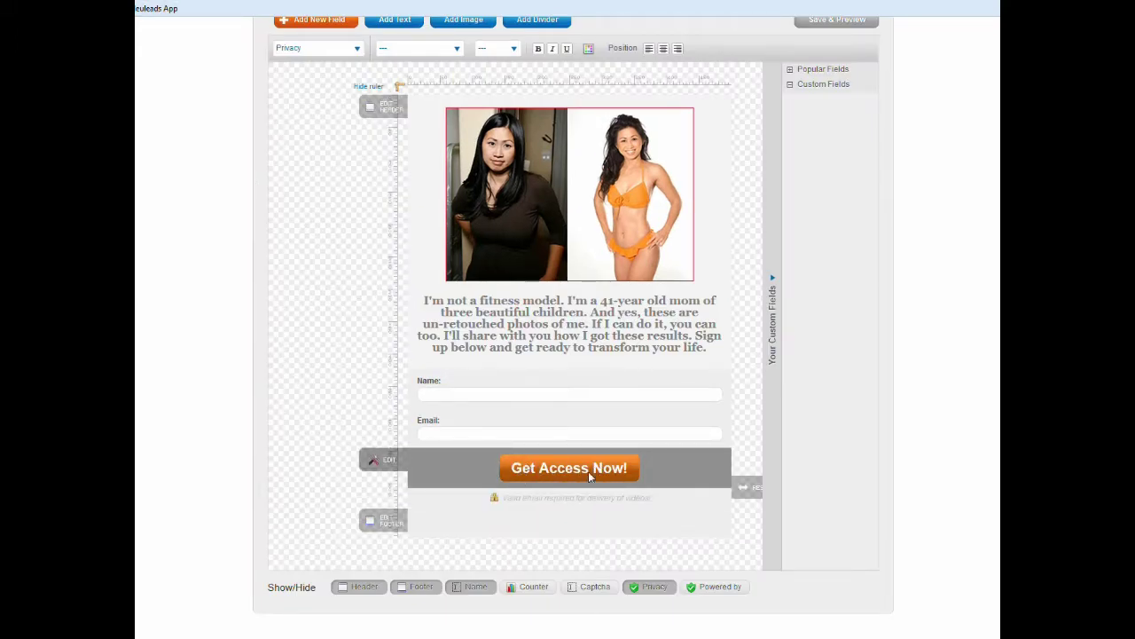
{"action": "scroll", "coordinate": [844, 474], "scroll_direction": "down", "scroll_amount": 1}
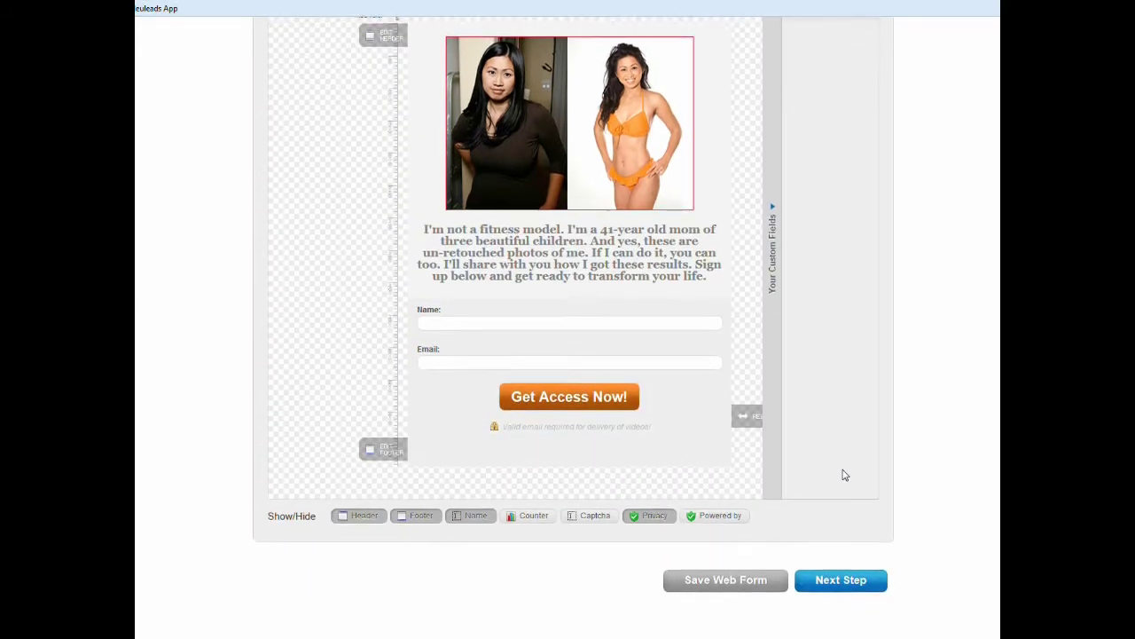
{"action": "left_click", "coordinate": [852, 578]}
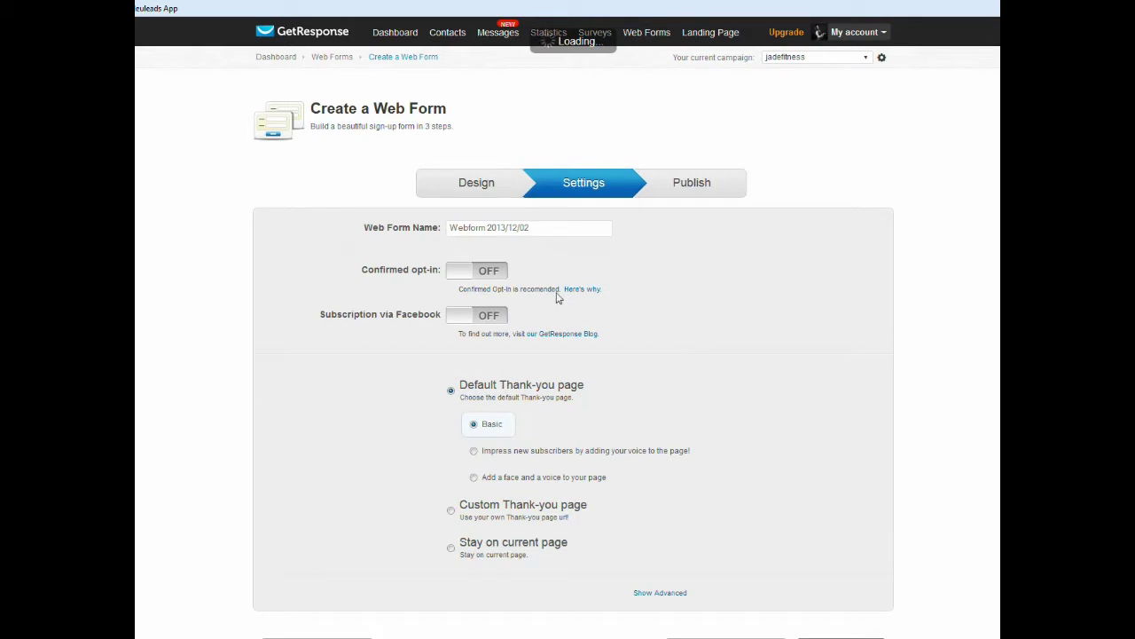
{"action": "left_click", "coordinate": [469, 223]}
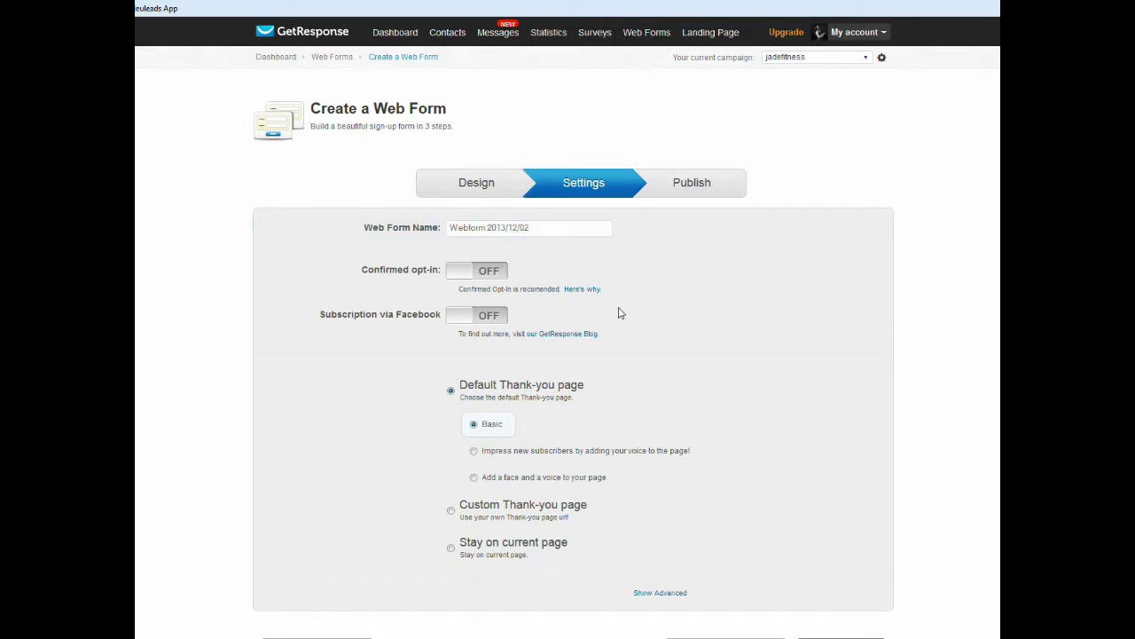
{"action": "left_click_drag", "start_coordinate": [539, 228], "coordinate": [448, 228]}
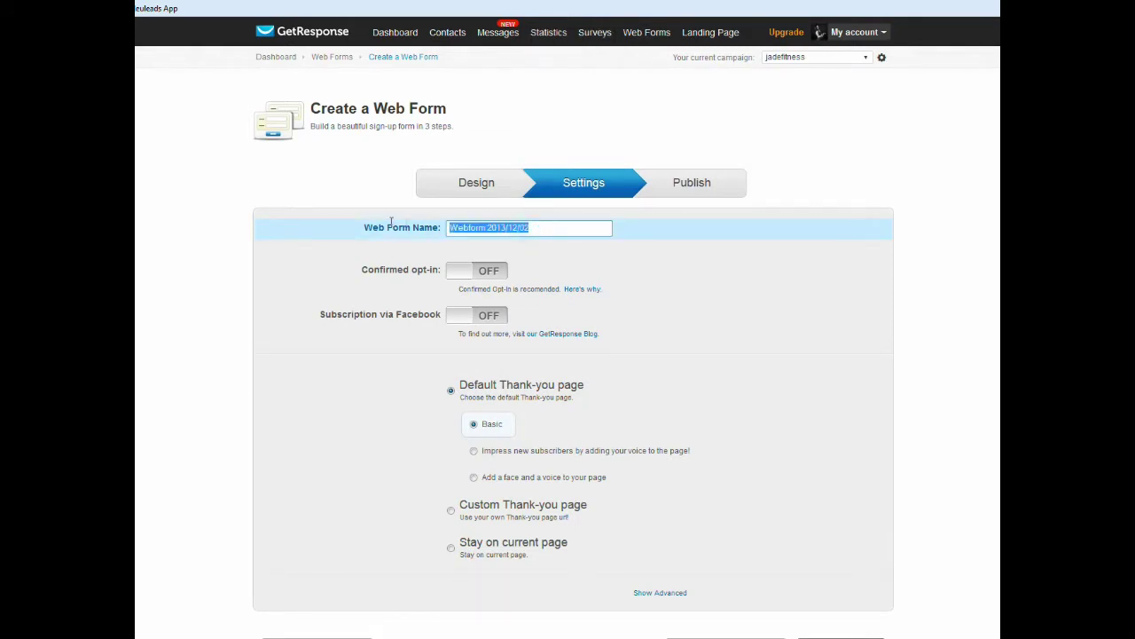
{"action": "type", "text": "te"}
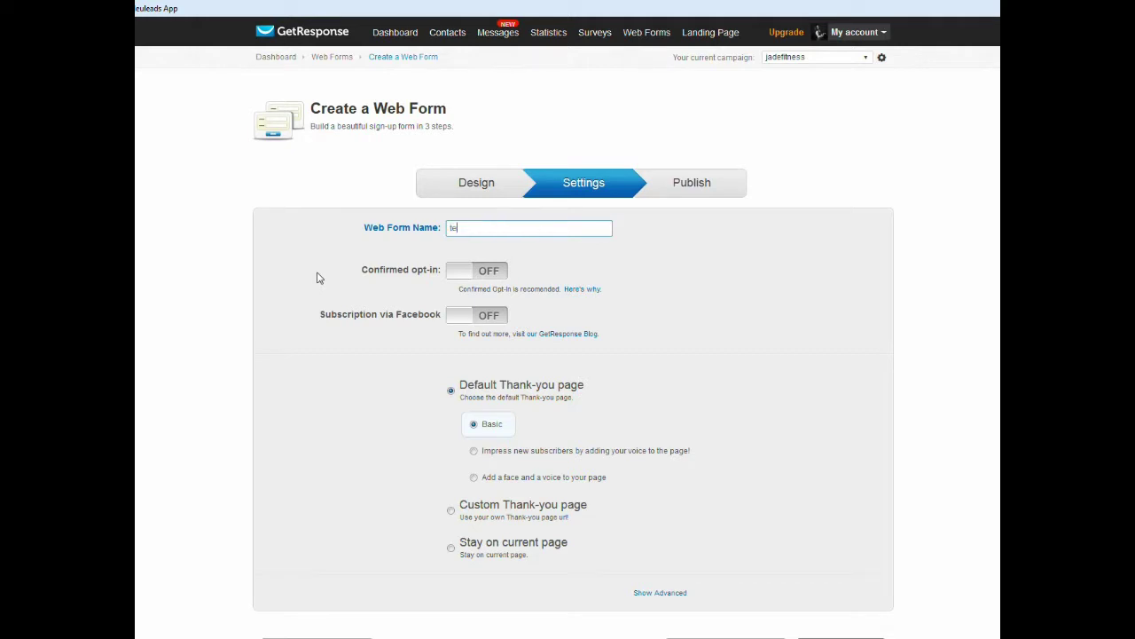
{"action": "type", "text": "st form"}
{"action": "scroll", "coordinate": [328, 289], "scroll_direction": "down", "scroll_amount": 3}
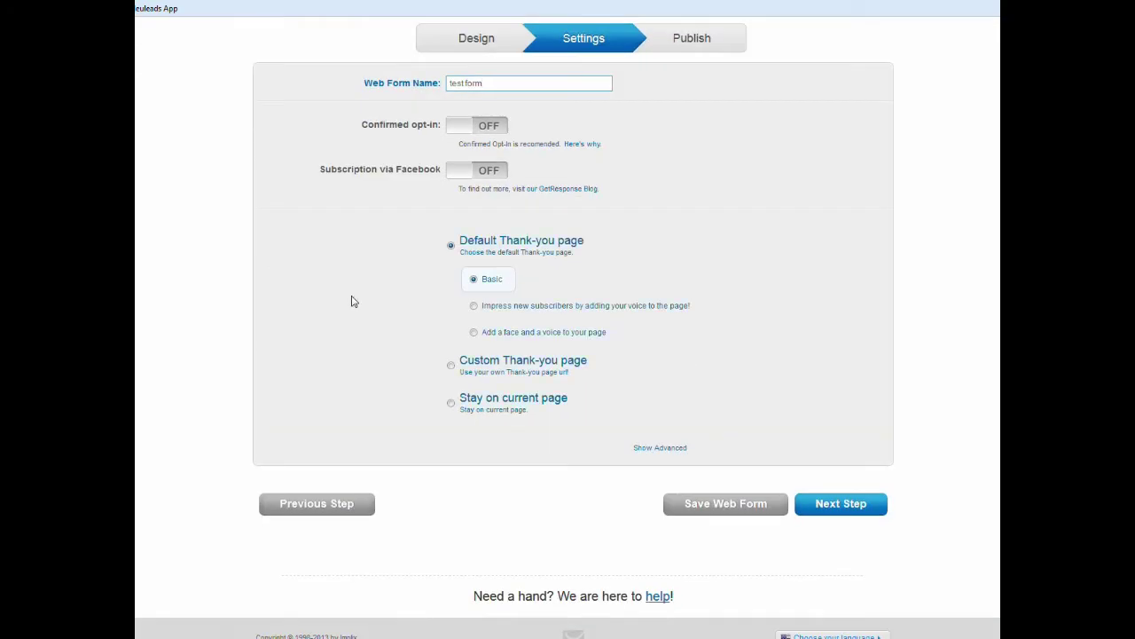
Step: Proceed from Settings to the Publish stage and choose to have GetResponse host the web form
{"action": "left_click", "coordinate": [841, 503]}
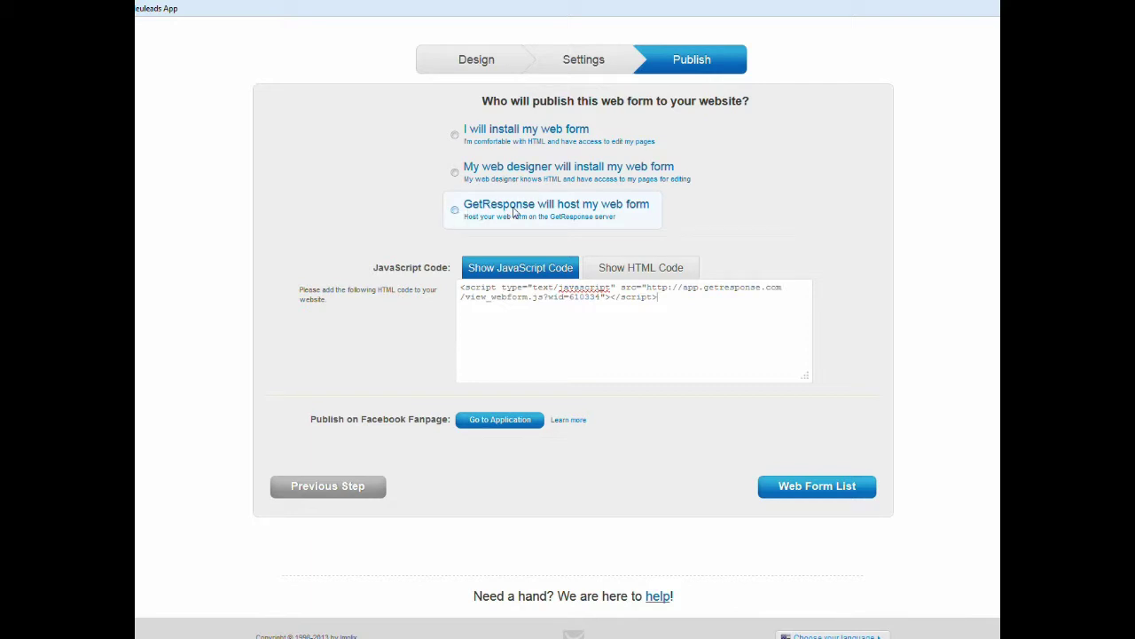
{"action": "left_click", "coordinate": [456, 213]}
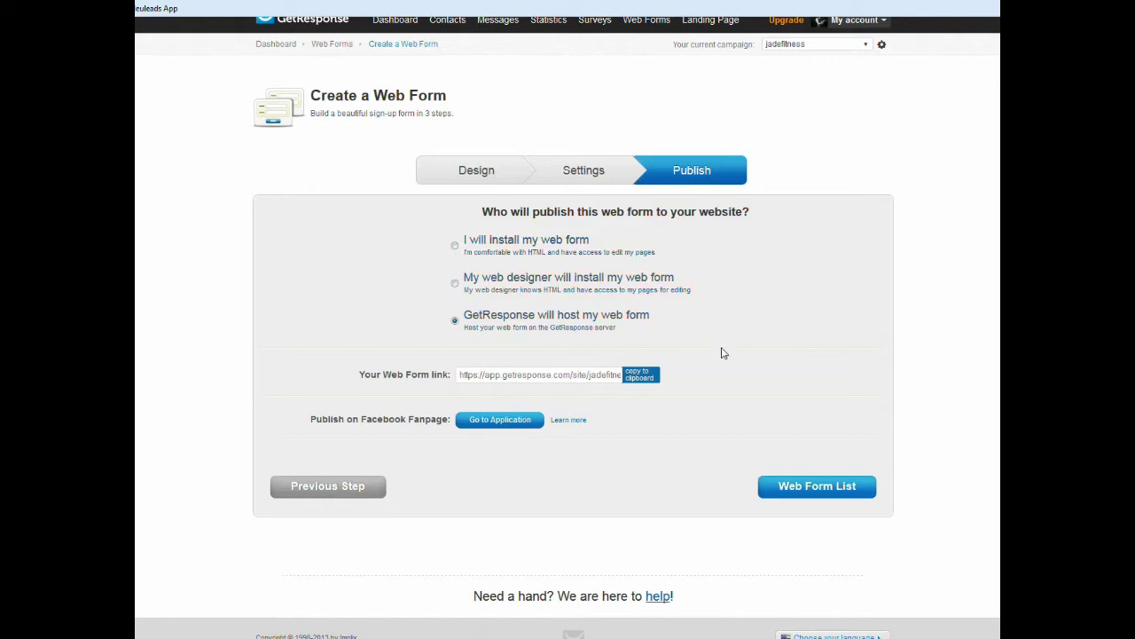
Step: Copy the hosted web form's link and open it in a new browser tab
{"action": "left_click", "coordinate": [560, 375]}
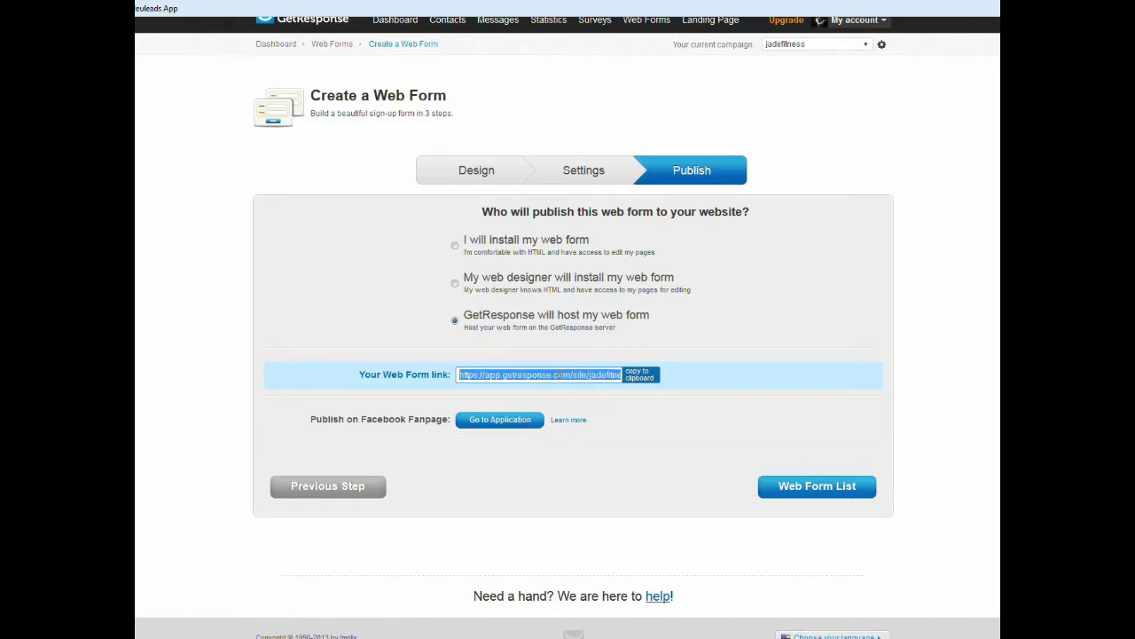
{"action": "right_click", "coordinate": [560, 375]}
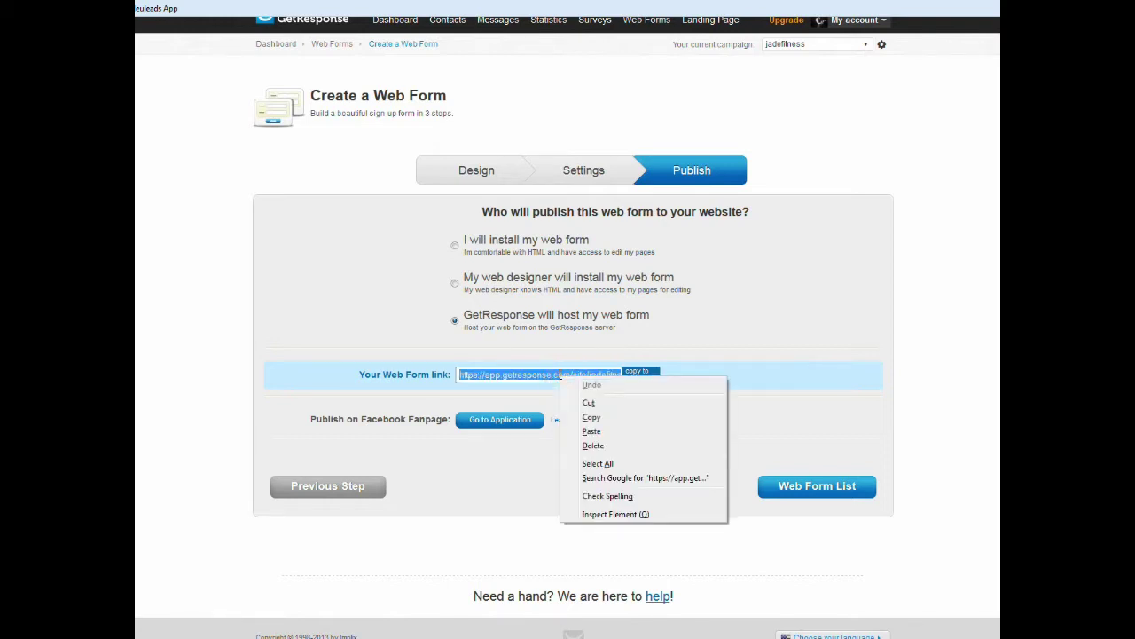
{"action": "left_click", "coordinate": [622, 418]}
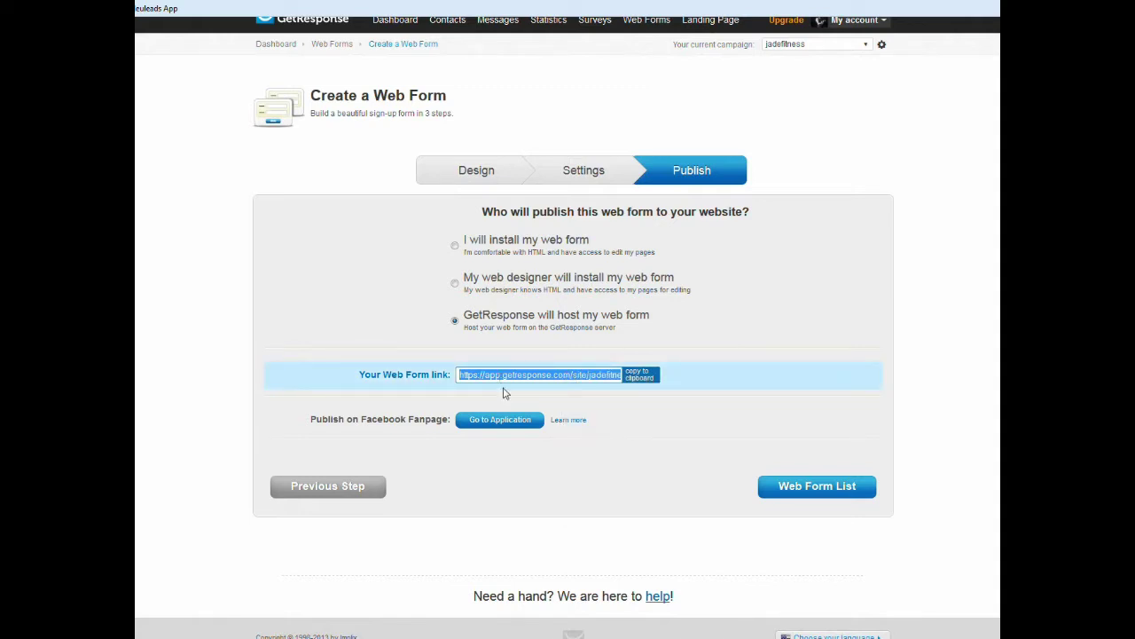
{"action": "key", "text": "ctrl+t"}
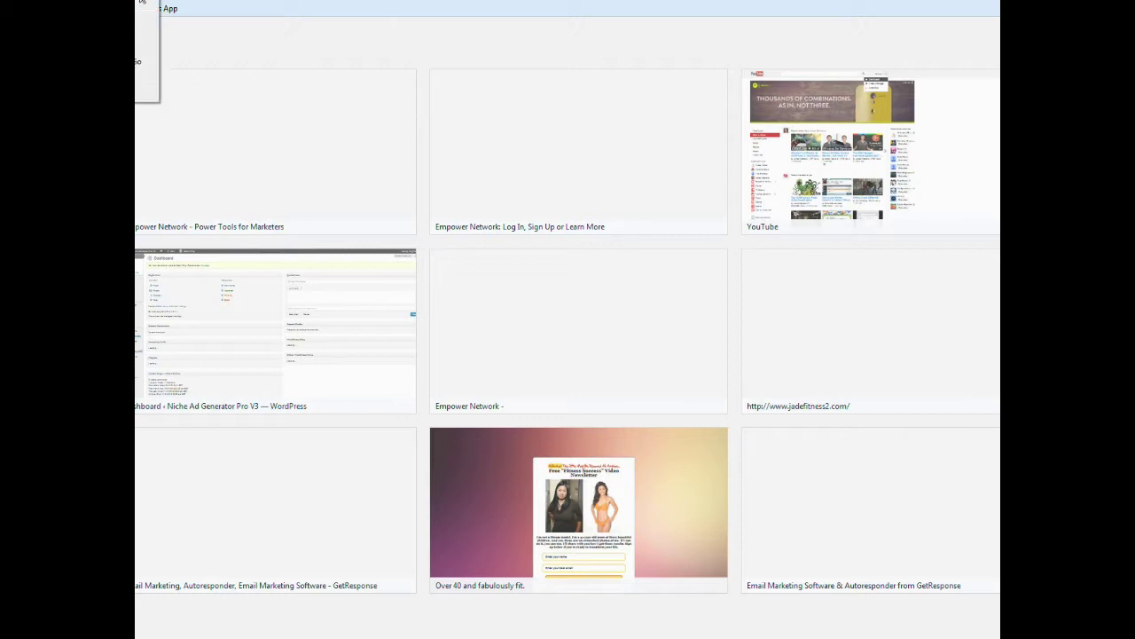
{"action": "left_click", "coordinate": [142, 48]}
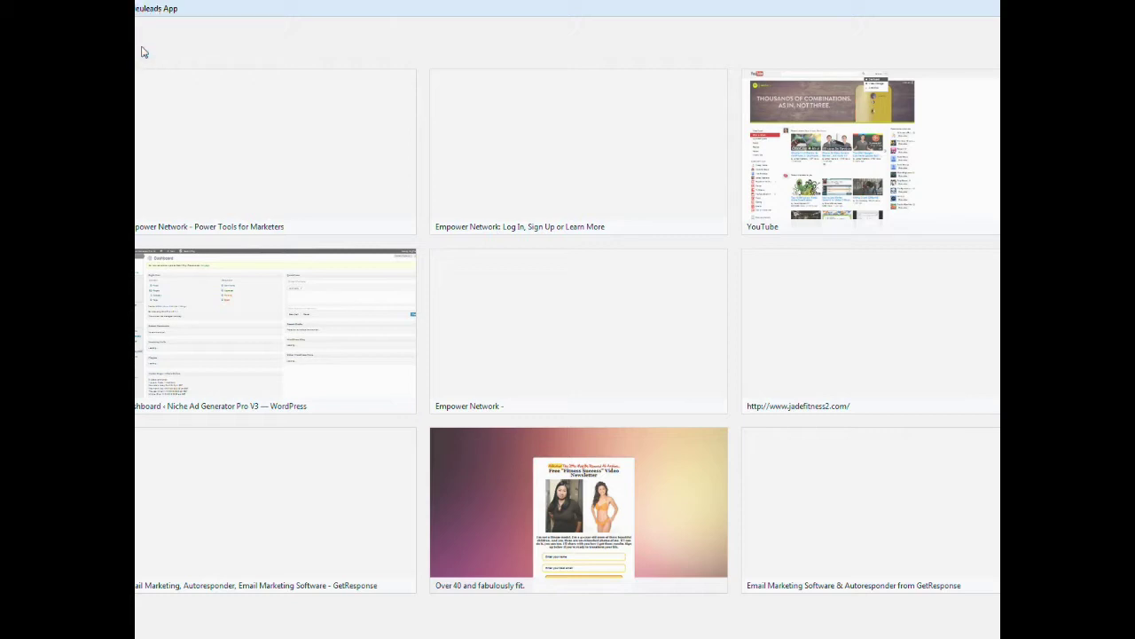